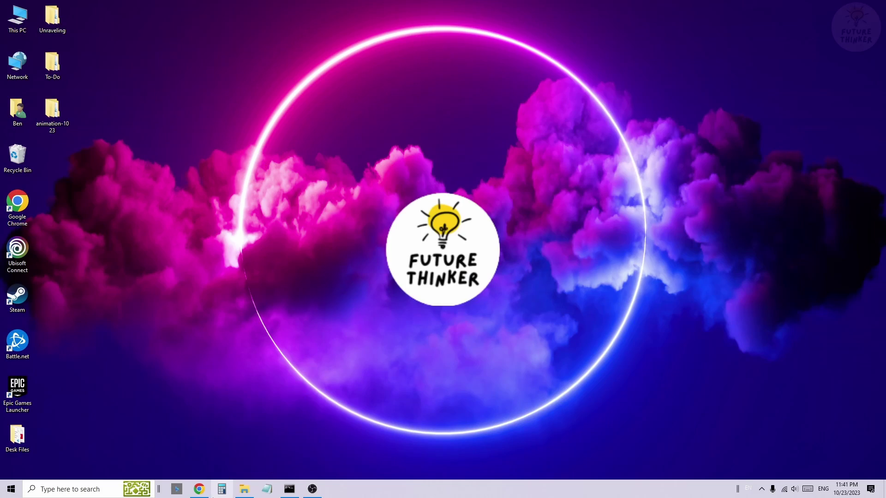
Restore the Chrome window showing the Civitai page of the red-haired ToonYou image with its generation data.
click(199, 490)
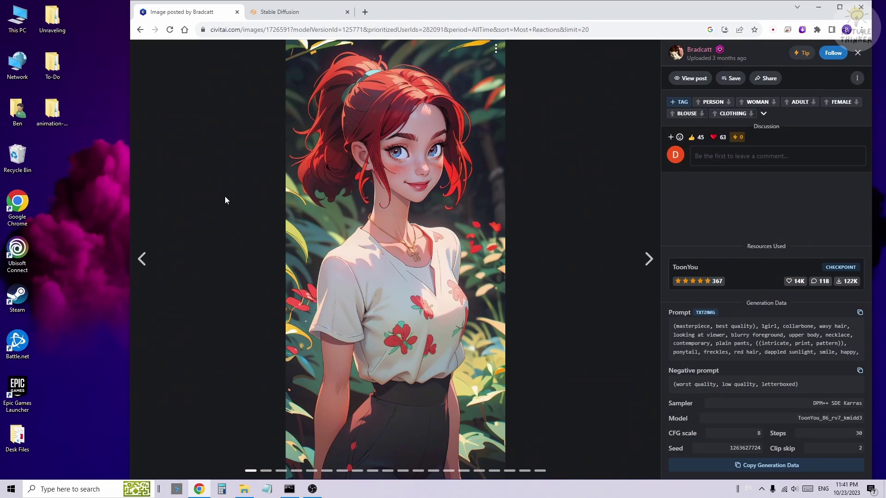
Open the animation-1023 folder and preview the dance videos 1023-1.mp4 and 1023-2.mp4.
double_click(49, 112)
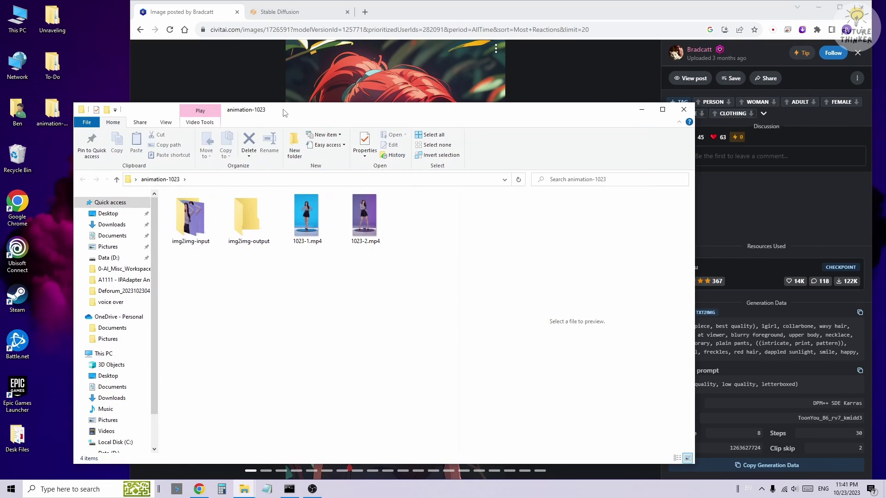
drag(283, 111, 237, 113)
click(259, 225)
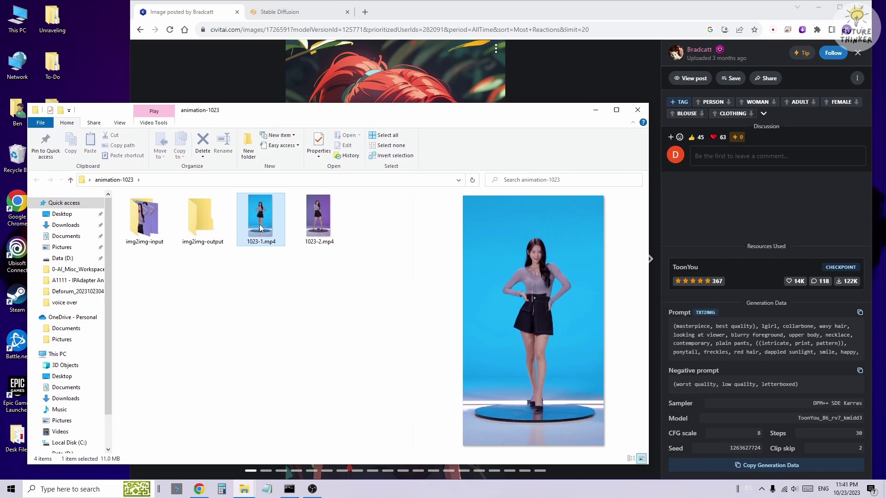
click(309, 220)
Open img2img-input, preview frames 000000000 to 000000002 and scroll down the frame list.
click(148, 220)
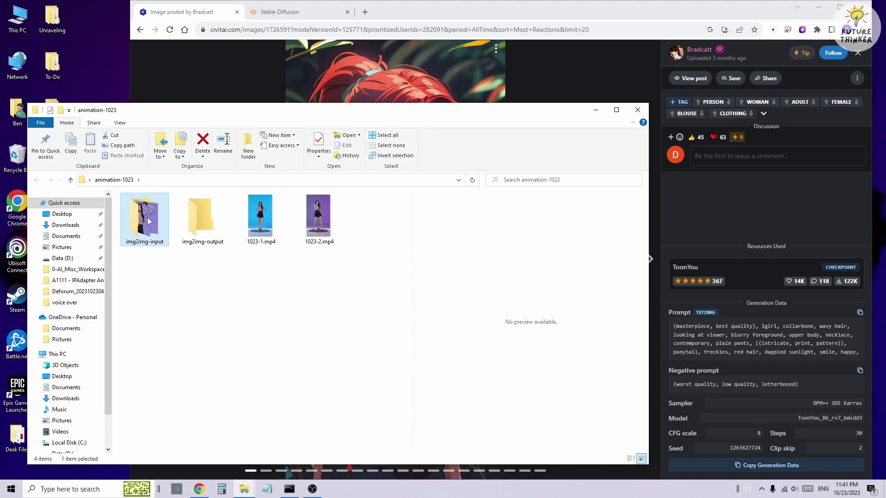
double_click(147, 219)
click(145, 220)
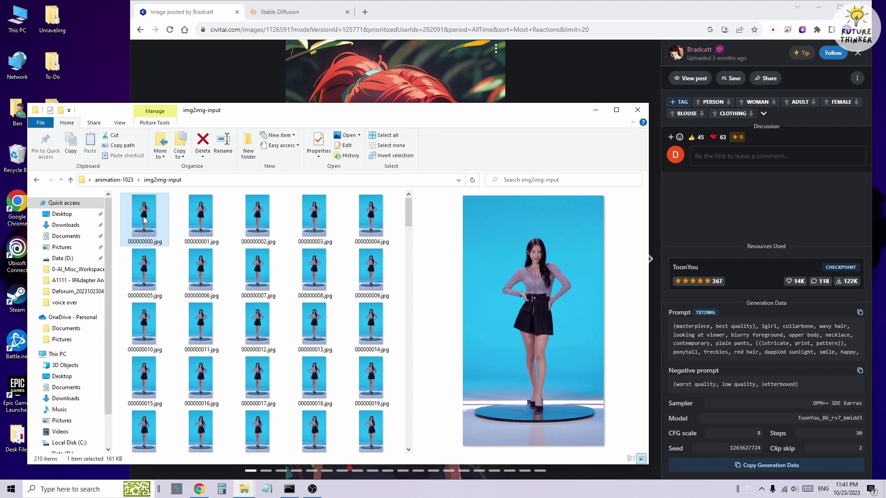
click(201, 220)
click(265, 221)
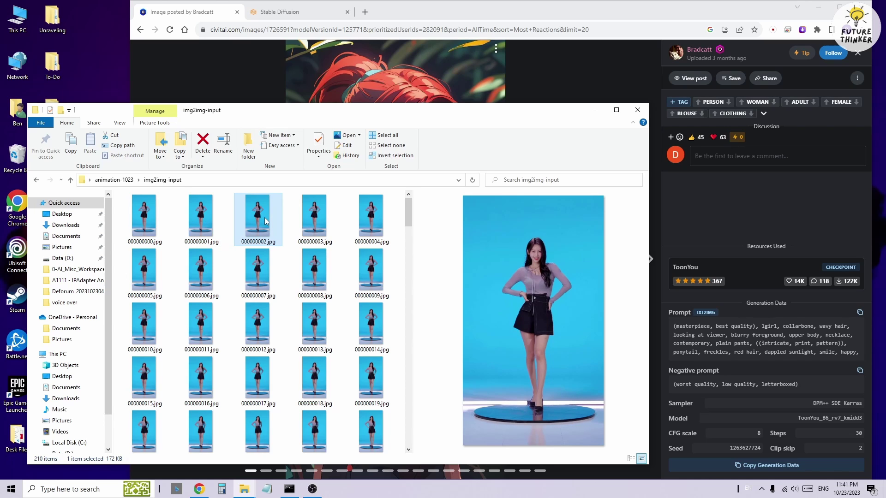
scroll(291, 258, down, 5)
scroll(292, 262, down, 10)
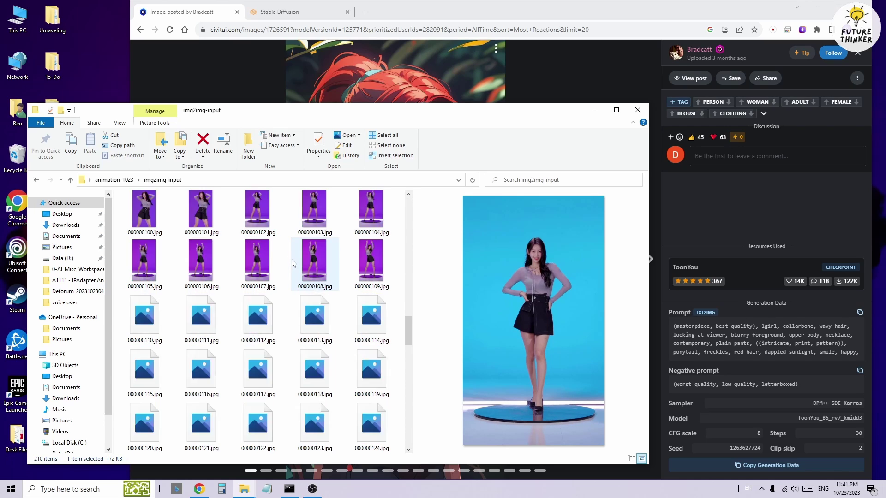
scroll(293, 263, down, 10)
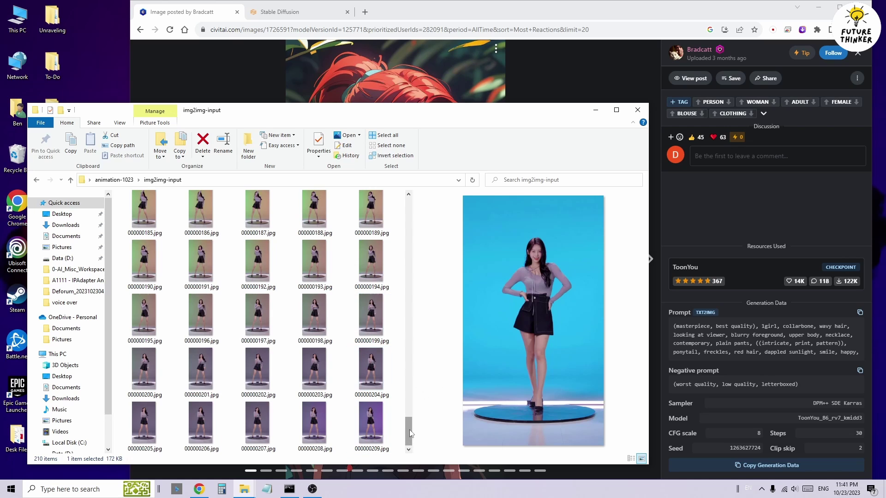
drag(409, 430, 409, 212)
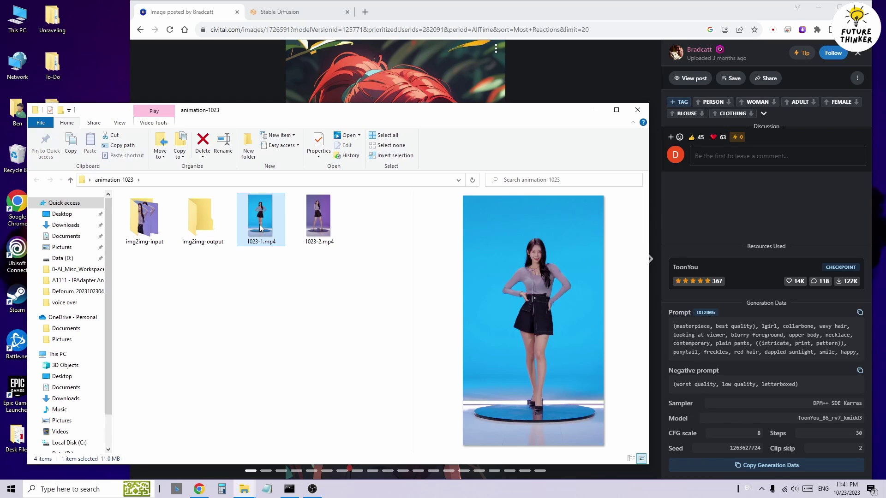
Preview 1023-2.mp4 again, then reopen img2img-input and preview its first three frames.
click(309, 220)
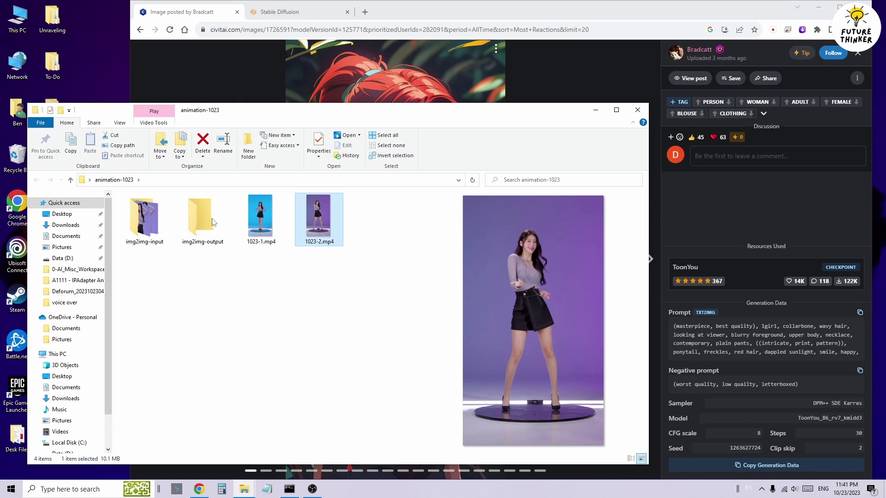
click(147, 217)
double_click(148, 217)
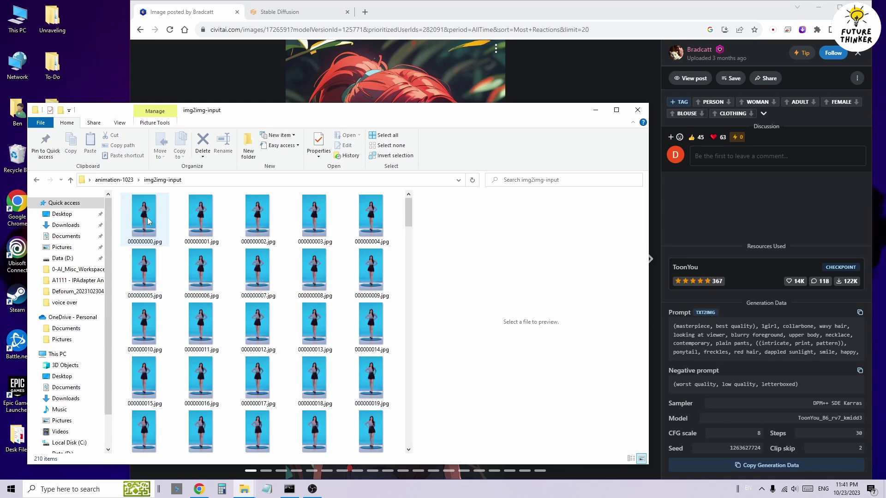
click(145, 219)
click(202, 221)
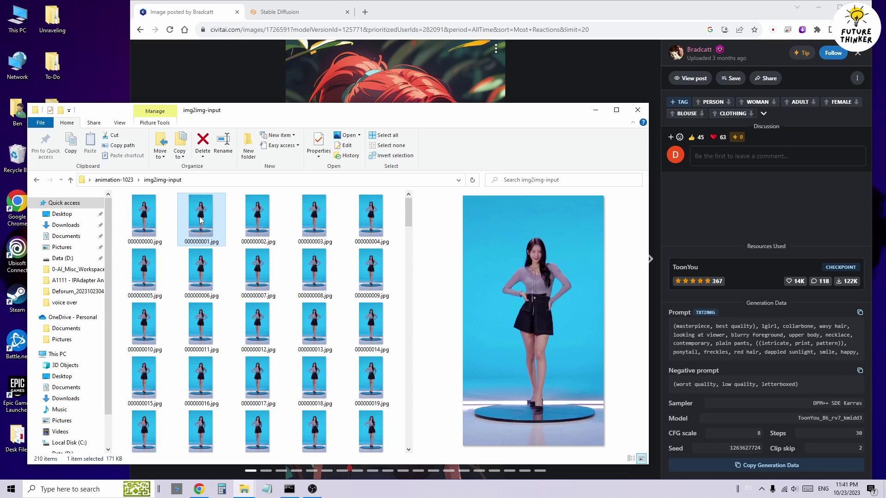
click(266, 221)
Scroll through all 210 extracted dance frames in img2img-input.
scroll(293, 263, down, 5)
scroll(293, 263, down, 5)
scroll(293, 263, down, 5)
scroll(293, 263, down, 4)
scroll(293, 263, down, 5)
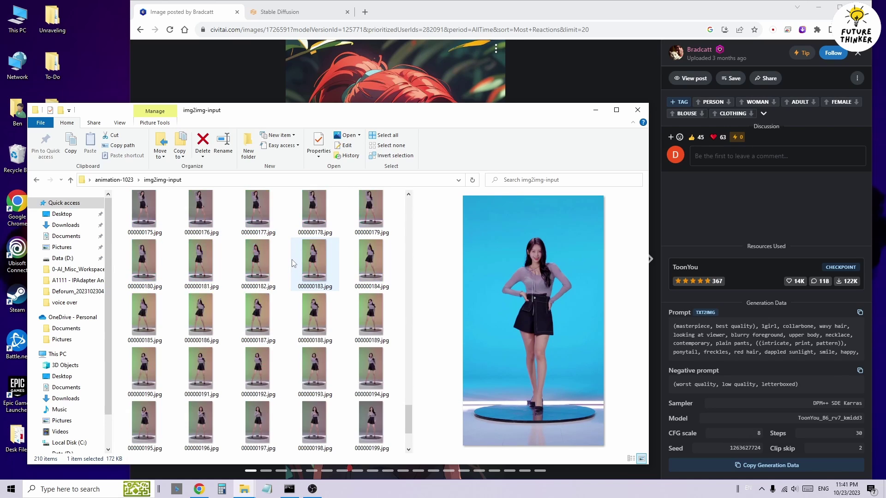
scroll(293, 263, down, 4)
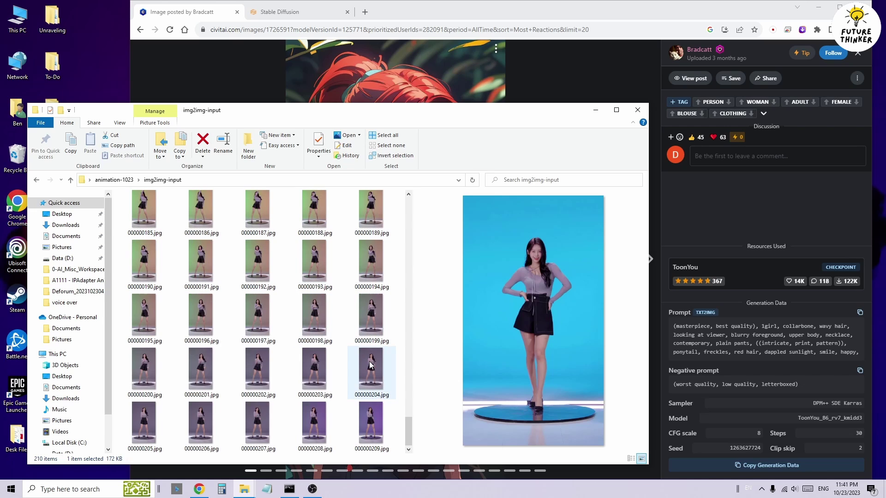
drag(409, 430, 409, 198)
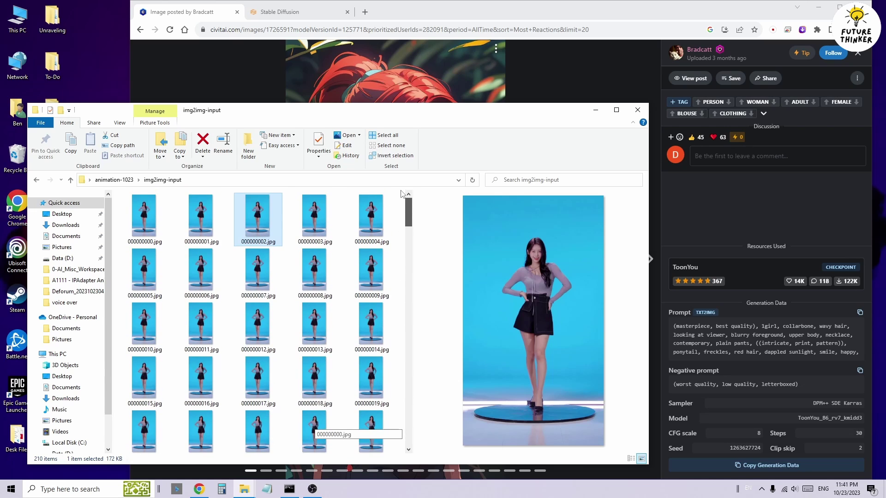
Switch to the Stable Diffusion web UI and show the single-image img2img input photo.
click(308, 17)
scroll(356, 166, up, 1)
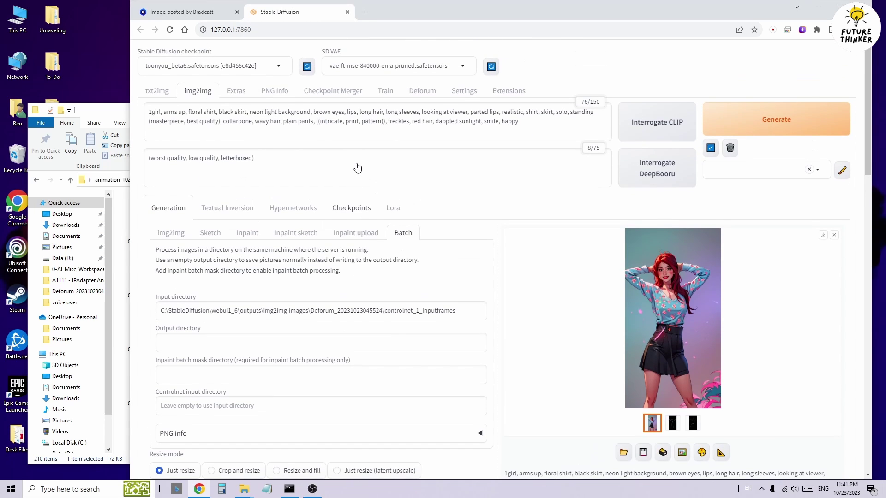
click(164, 232)
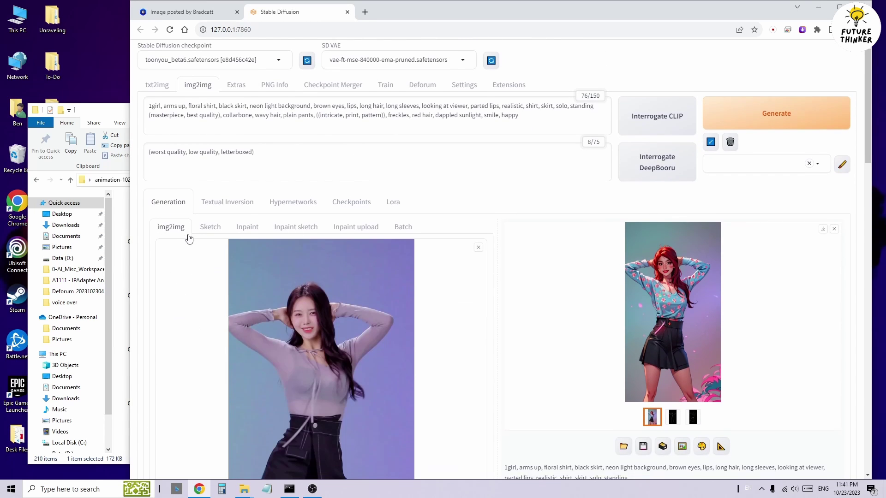
Inspect ControlNet units: OpenPose with dw_openpose_full, then Lineart with lineart_anime_denoise.
scroll(188, 235, down, 3)
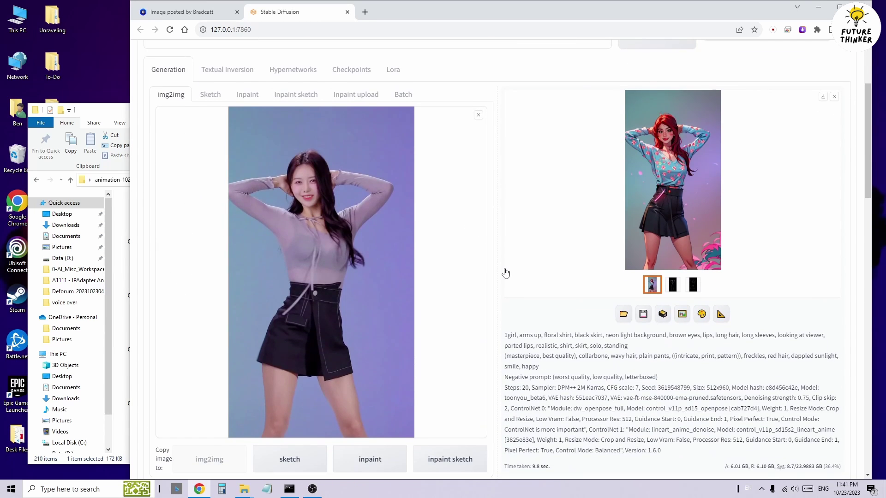
scroll(492, 238, down, 3)
scroll(447, 194, down, 4)
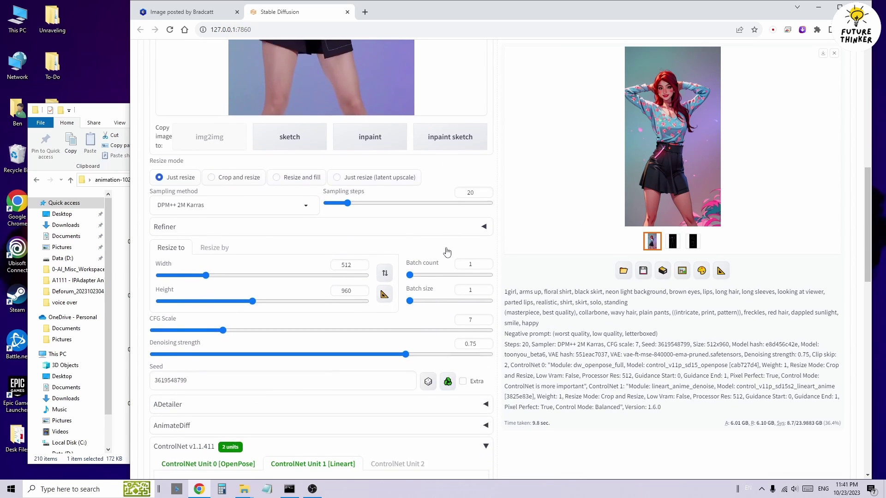
scroll(447, 194, down, 3)
scroll(257, 233, down, 3)
scroll(203, 236, down, 1)
scroll(203, 236, down, 1)
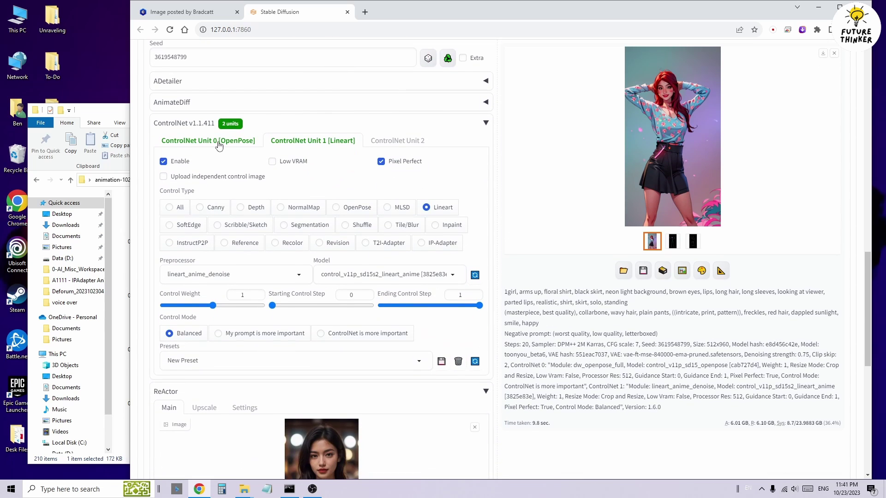
click(218, 143)
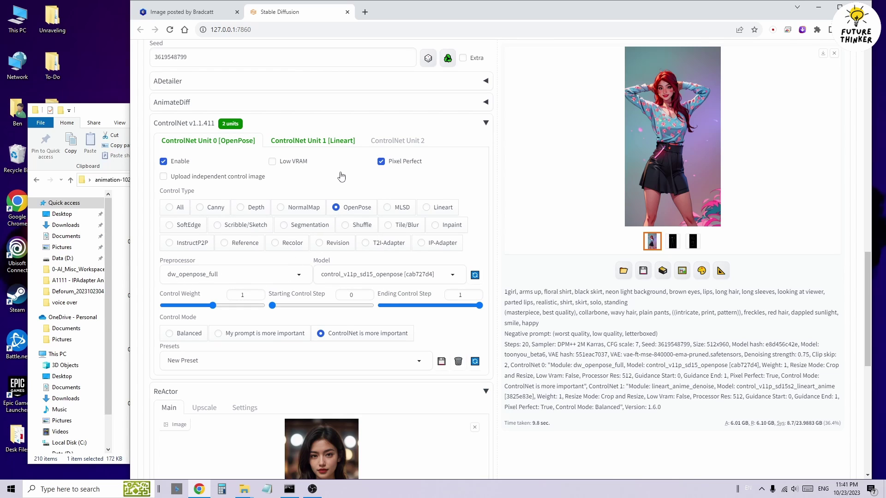
click(335, 144)
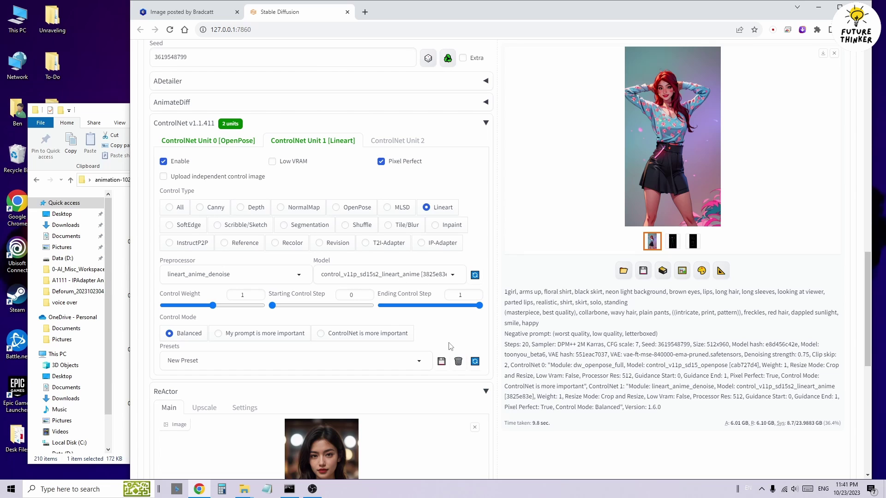
scroll(451, 346, down, 3)
scroll(447, 348, down, 1)
scroll(395, 322, down, 1)
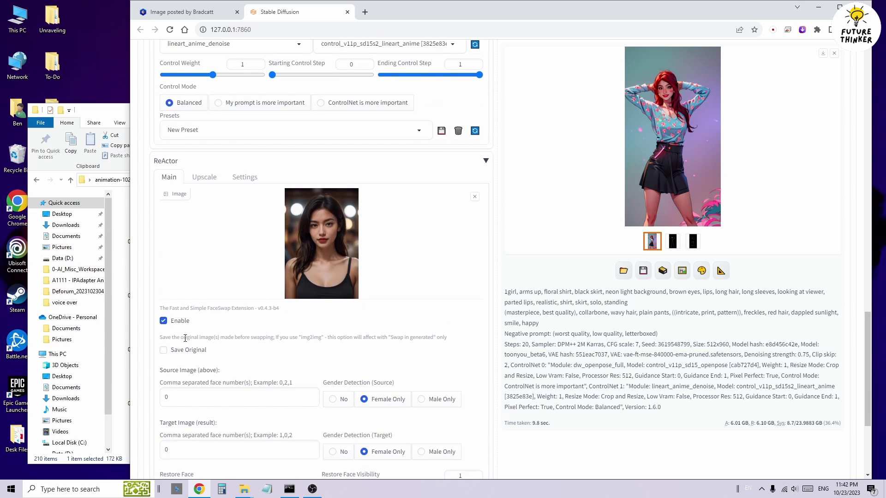
click(700, 172)
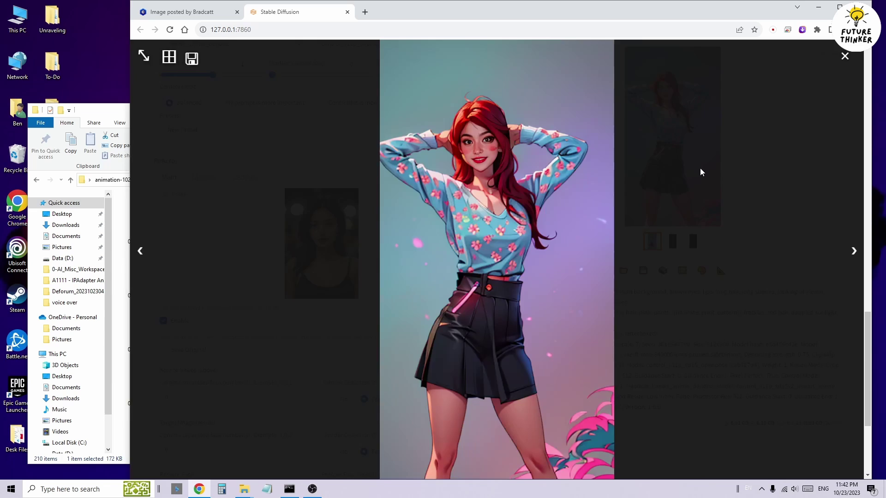
click(763, 240)
scroll(507, 275, up, 5)
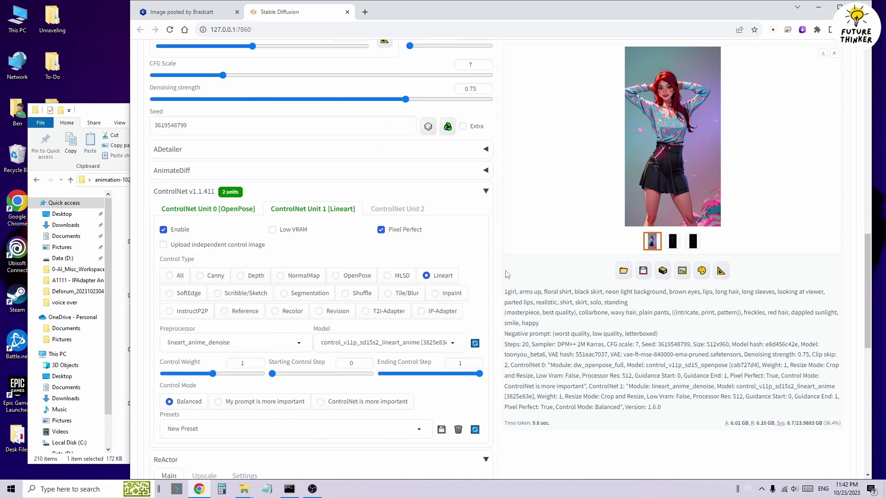
scroll(507, 274, up, 2)
scroll(507, 274, up, 2)
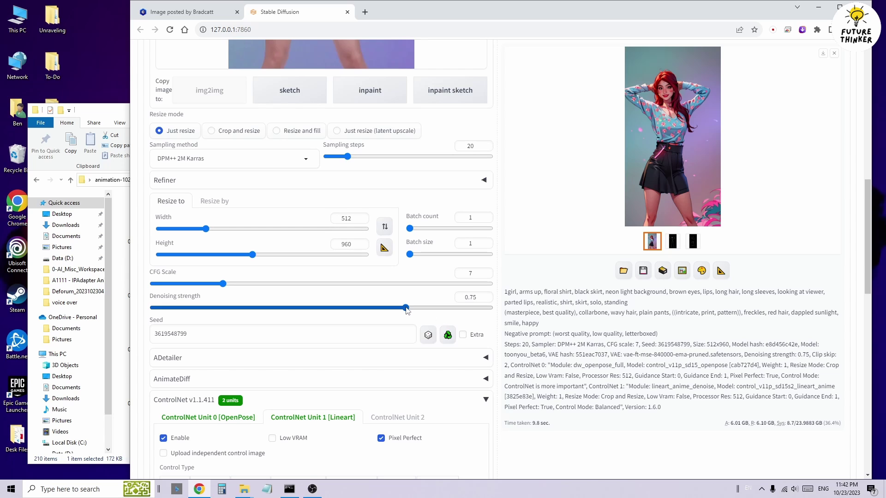
scroll(406, 304, up, 4)
scroll(408, 300, up, 1)
scroll(409, 295, up, 4)
scroll(412, 290, down, 6)
scroll(411, 290, down, 1)
Set denoising strength to 0.03 and generate a test frame.
drag(405, 354, 164, 360)
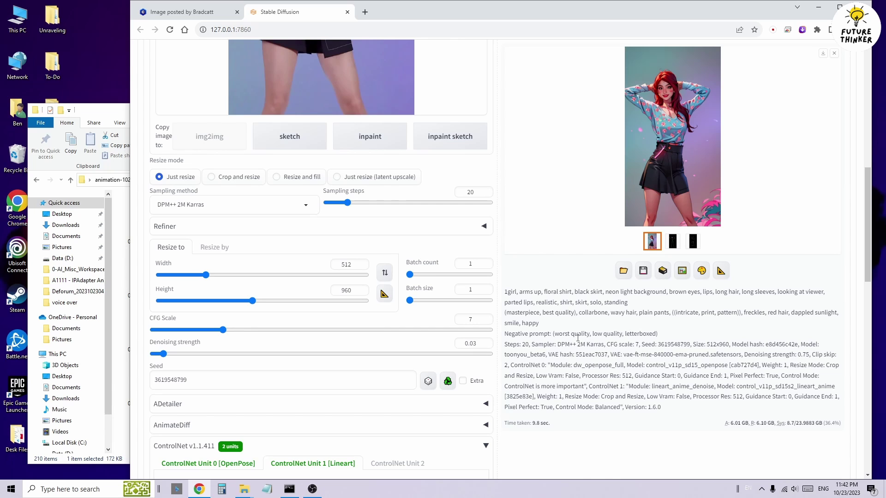
scroll(637, 331, up, 6)
scroll(635, 331, up, 4)
key(ctrl+Return)
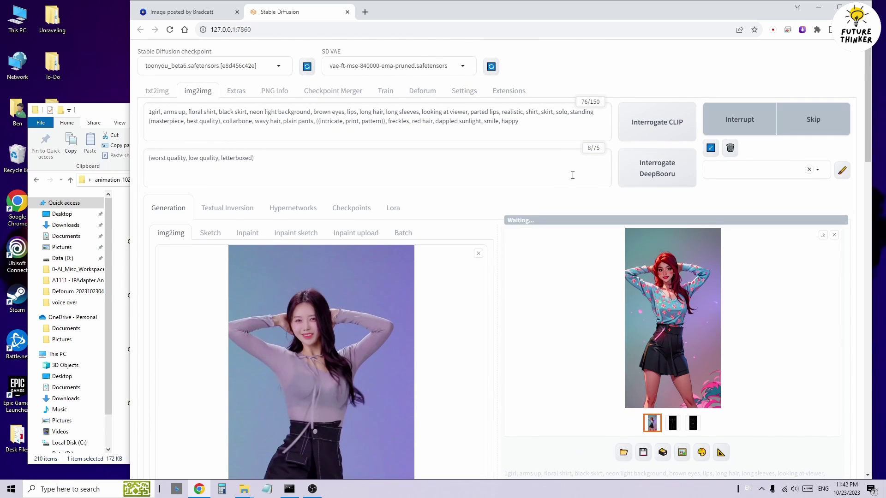
View the near-identical 0.03 result full size, then close the preview.
scroll(572, 175, down, 2)
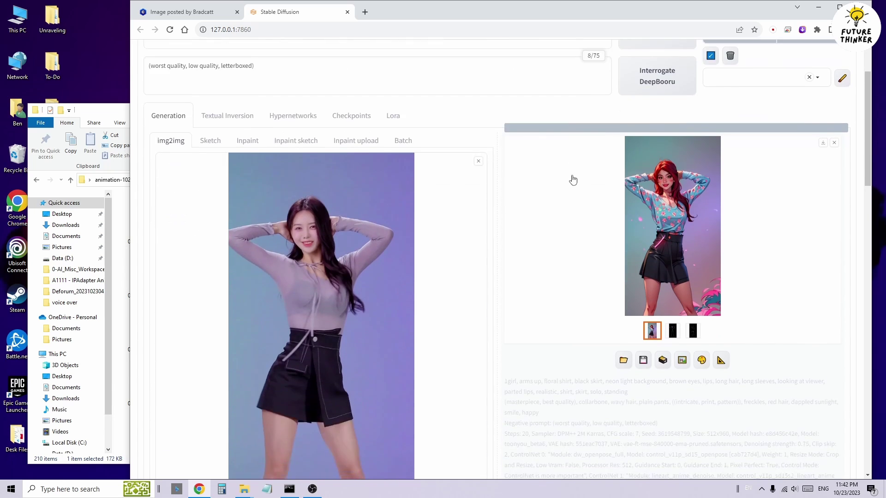
scroll(573, 179, down, 2)
scroll(573, 180, down, 1)
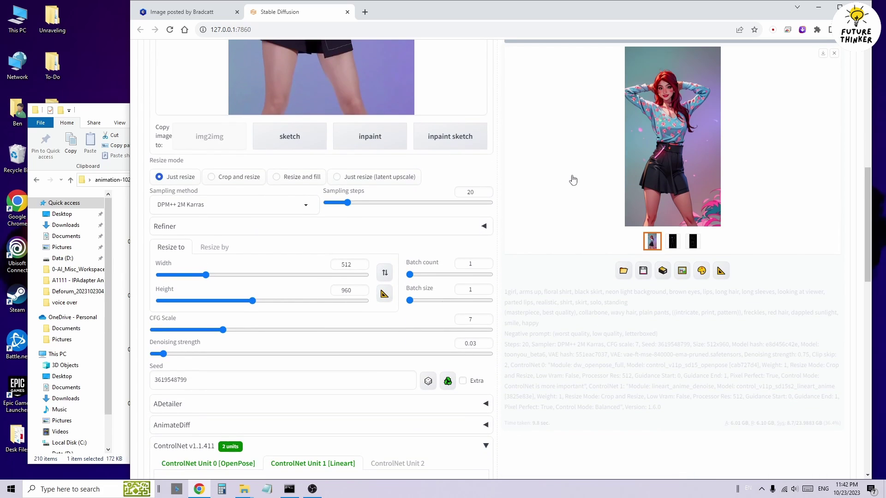
scroll(573, 180, down, 1)
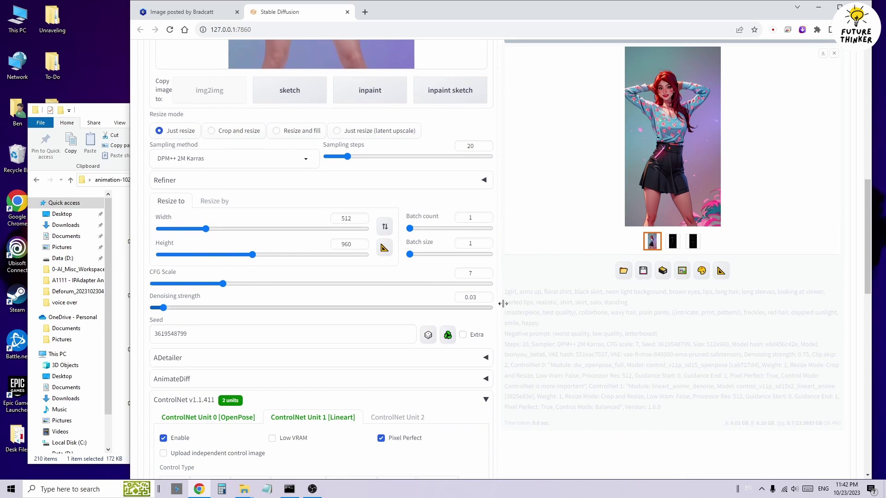
click(663, 163)
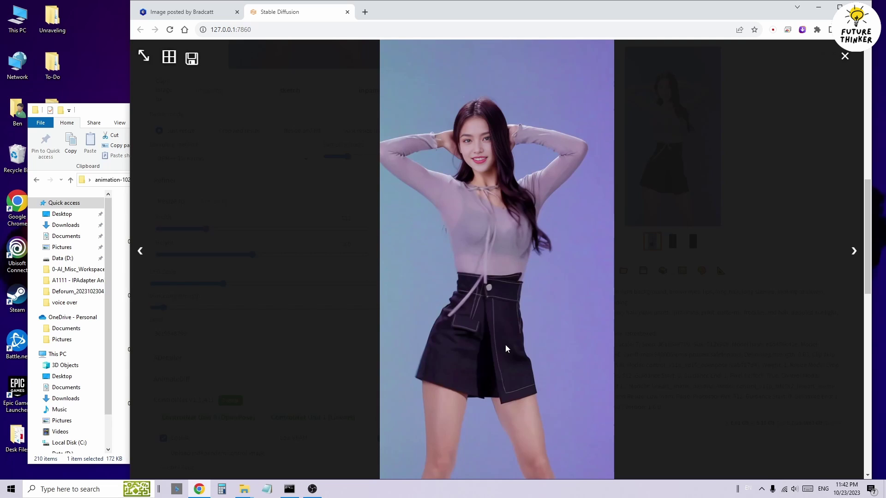
click(741, 356)
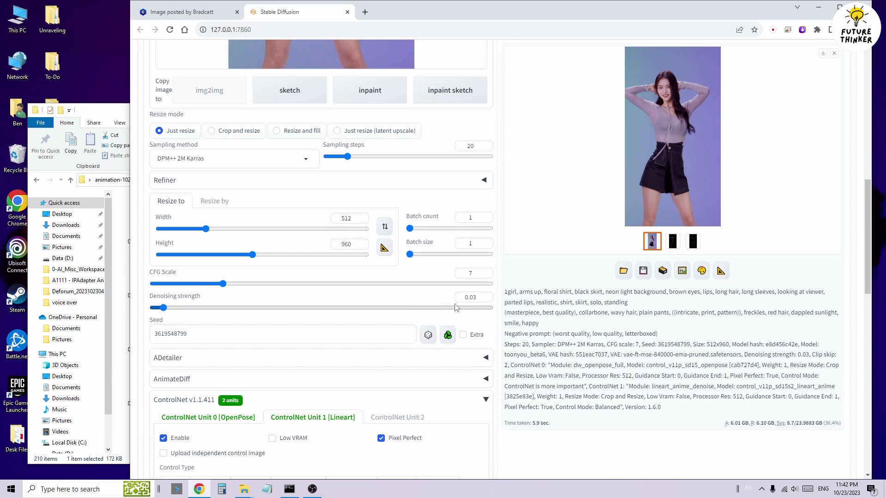
Set denoising strength to 0.75 and generate again.
double_click(471, 297)
text(0.75)
scroll(802, 173, up, 3)
scroll(784, 148, up, 1)
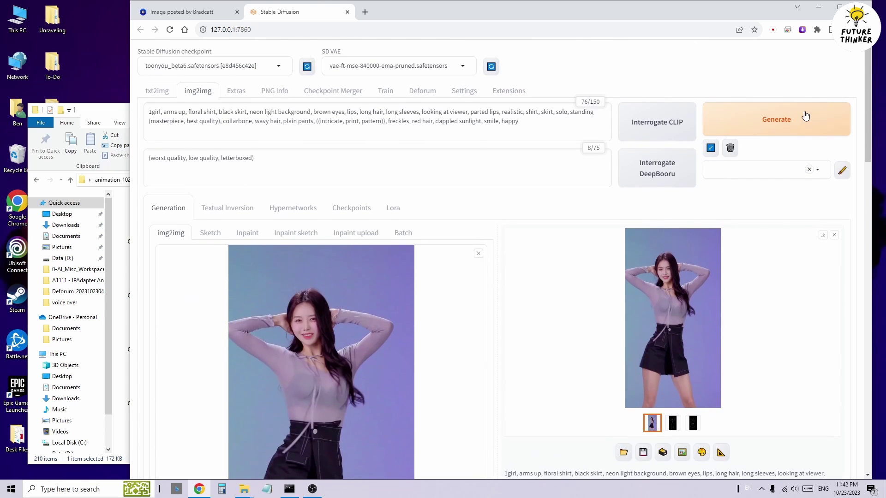
click(762, 118)
Open the red-haired anime girl result at full size.
scroll(557, 203, down, 3)
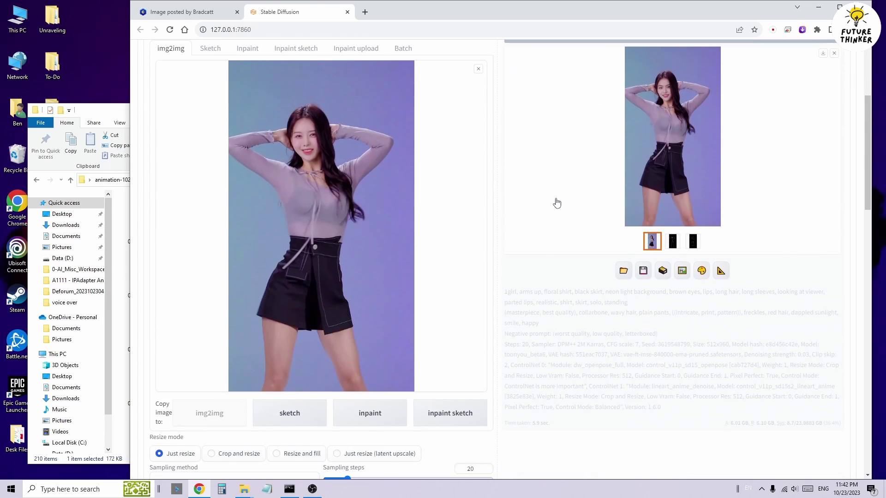
scroll(557, 203, down, 1)
scroll(557, 203, down, 4)
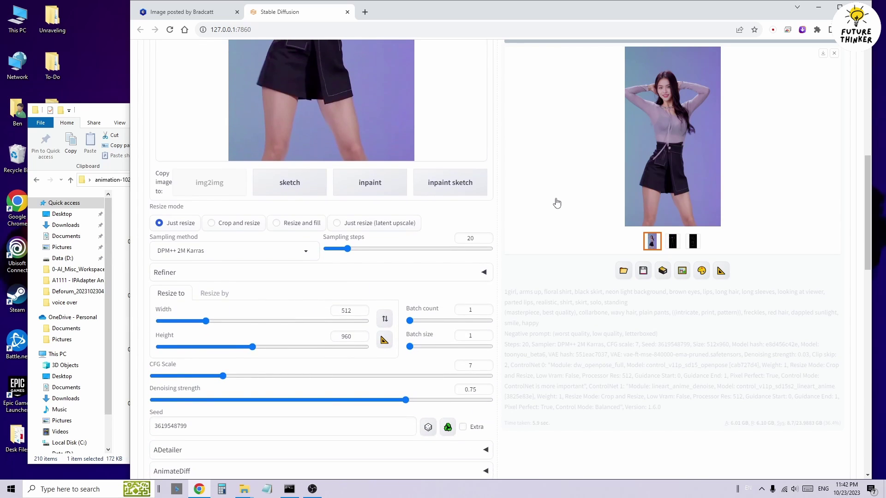
scroll(557, 203, down, 2)
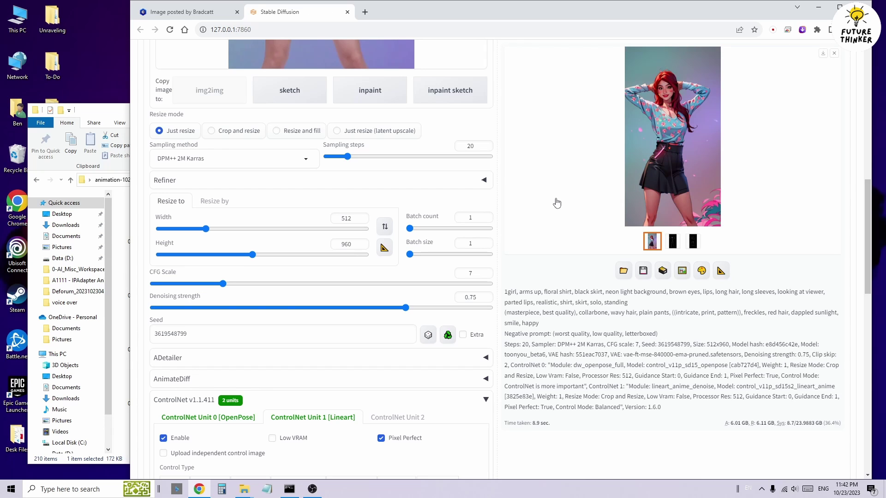
click(672, 161)
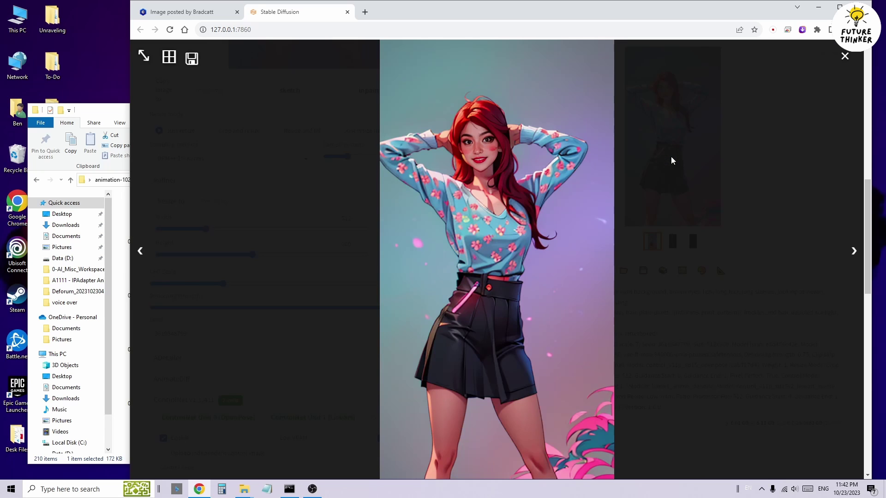
click(748, 213)
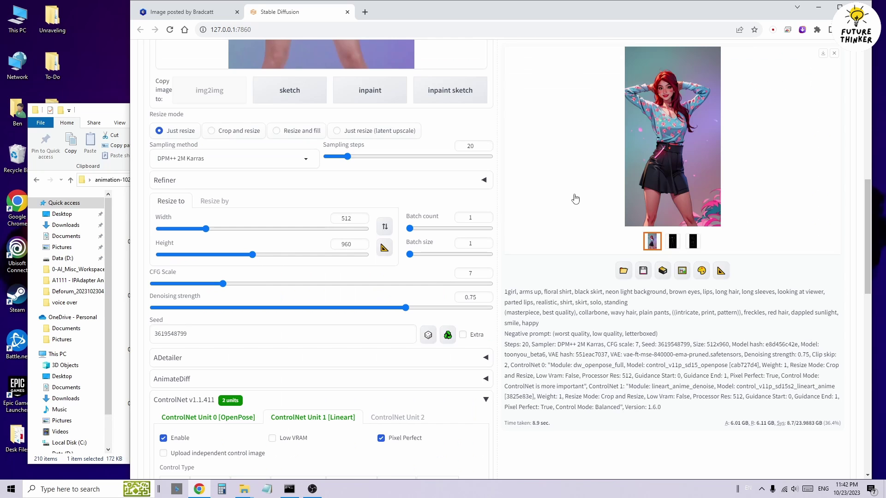
scroll(575, 198, up, 10)
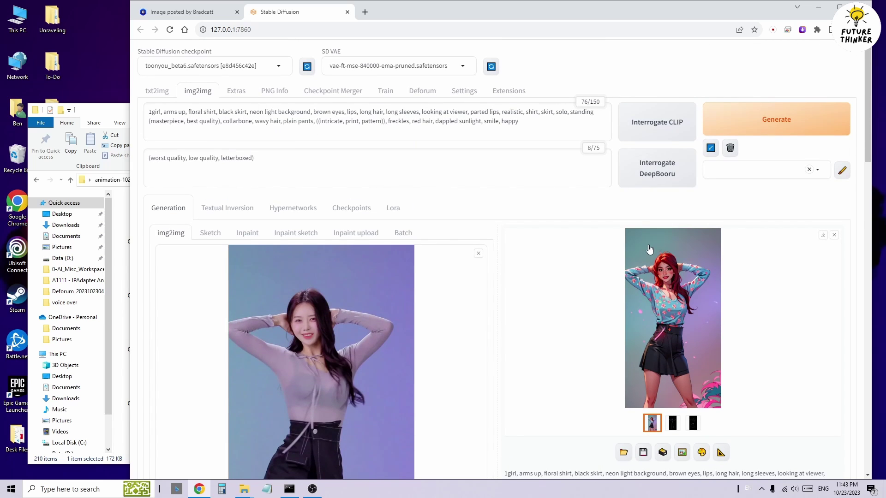
scroll(581, 277, down, 9)
scroll(570, 290, down, 2)
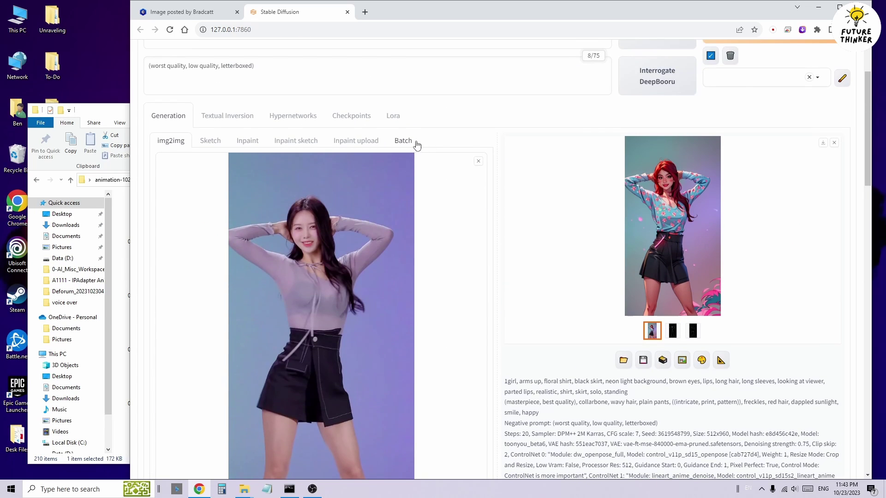
On the Batch tab, paste the img2img-input folder path as the Input directory.
click(404, 142)
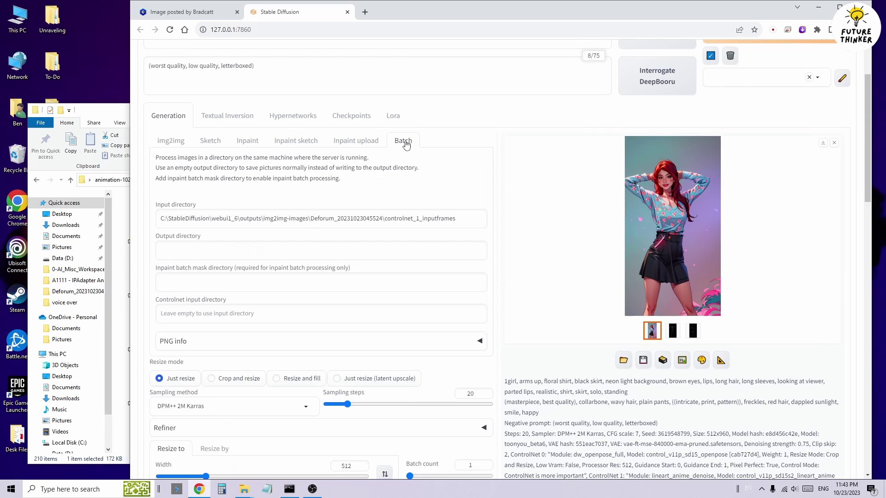
click(77, 107)
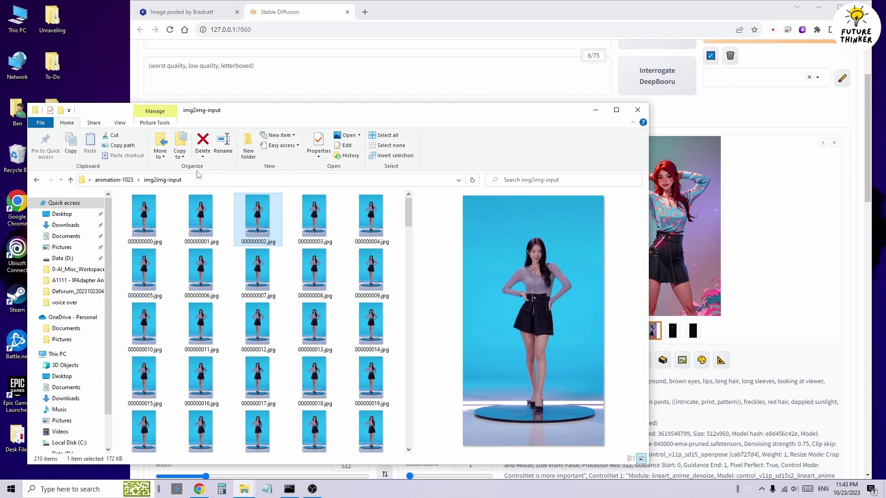
click(210, 180)
click(326, 77)
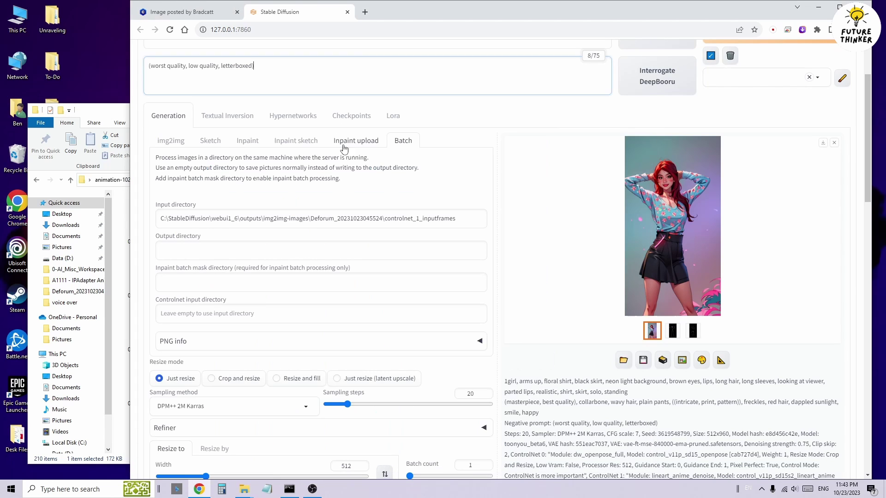
click(376, 219)
key(ctrl+a)
text(C:\Users\Ben\Desktop\animation-1023\img2img-input)
Copy the empty img2img-output folder path and paste it as the Output directory.
click(111, 106)
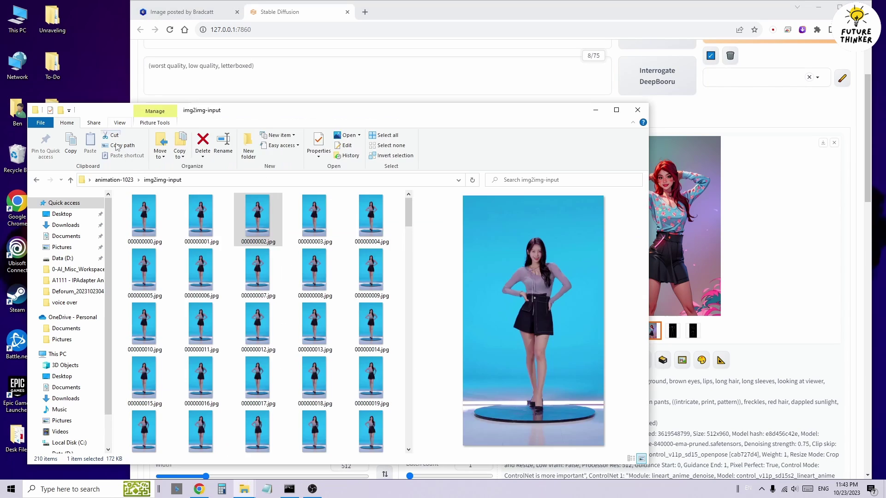
click(114, 180)
double_click(203, 217)
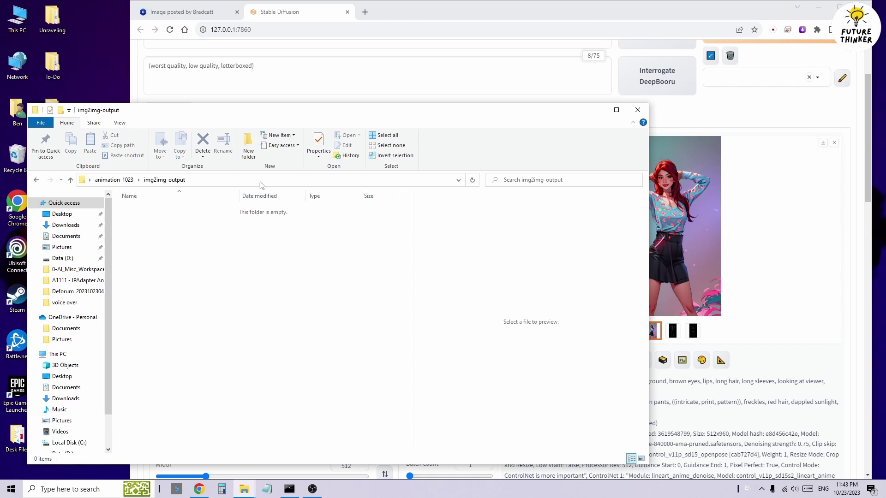
click(263, 180)
key(ctrl+c)
click(342, 80)
click(301, 250)
key(ctrl+v)
click(396, 204)
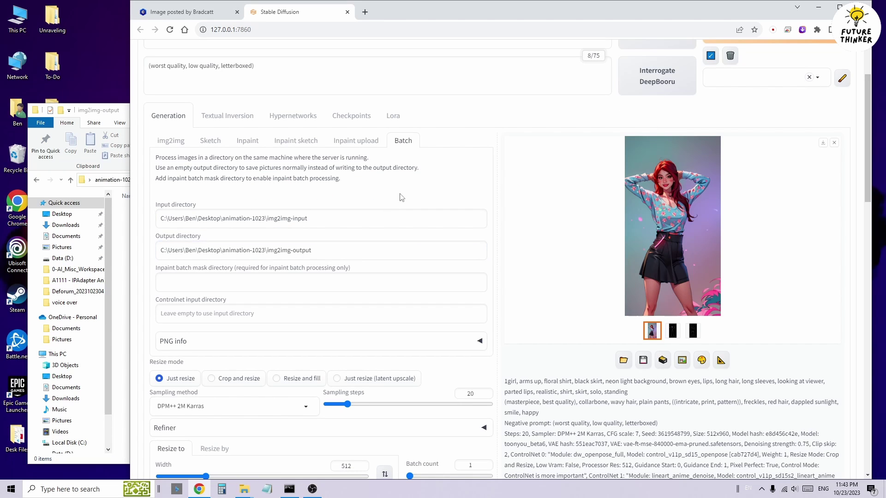
scroll(400, 198, up, 2)
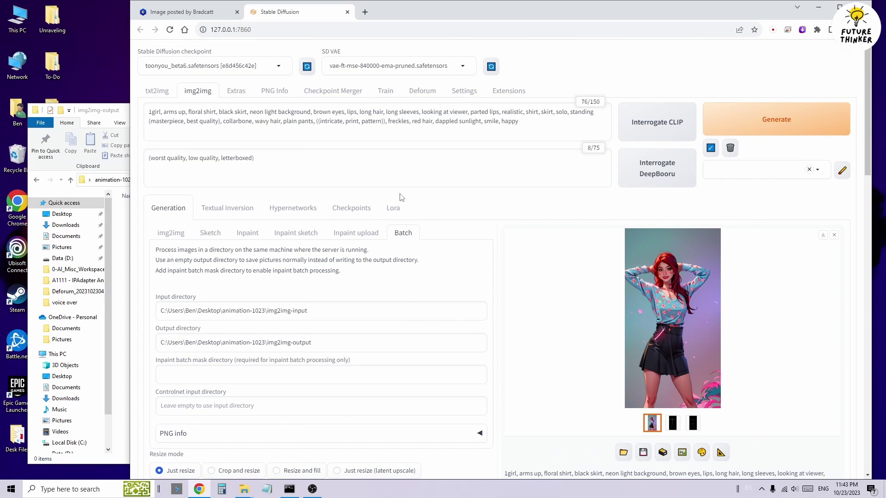
Check the positive prompt and single input image, then return to the Batch settings.
click(163, 111)
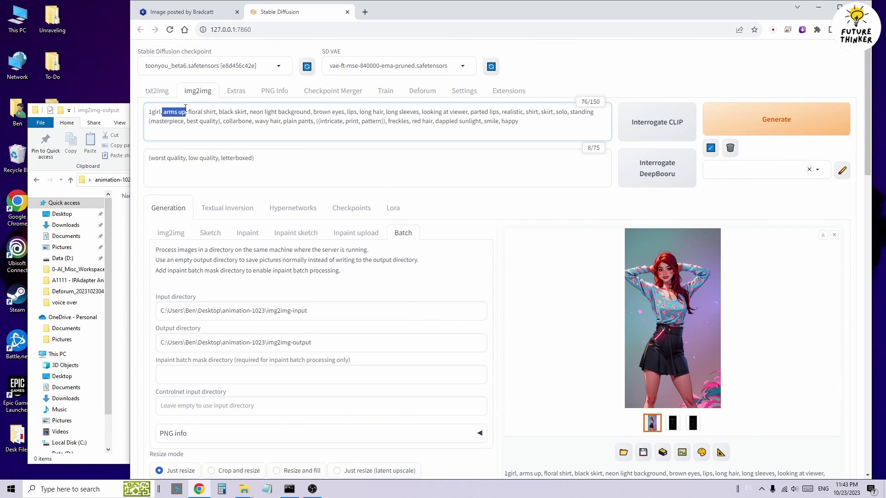
scroll(470, 226, down, 2)
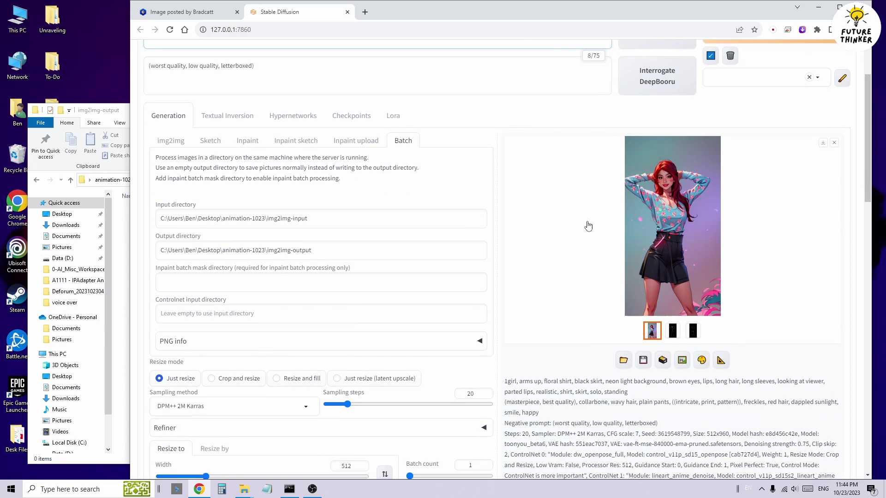
click(183, 141)
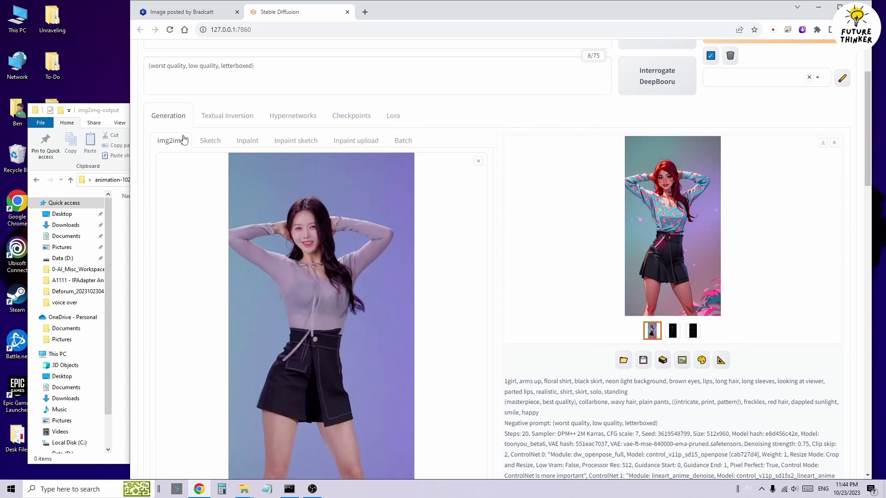
click(411, 144)
Review ControlNet units and ReActor face swap with reference face and CodeFormer restoration.
scroll(468, 297, down, 3)
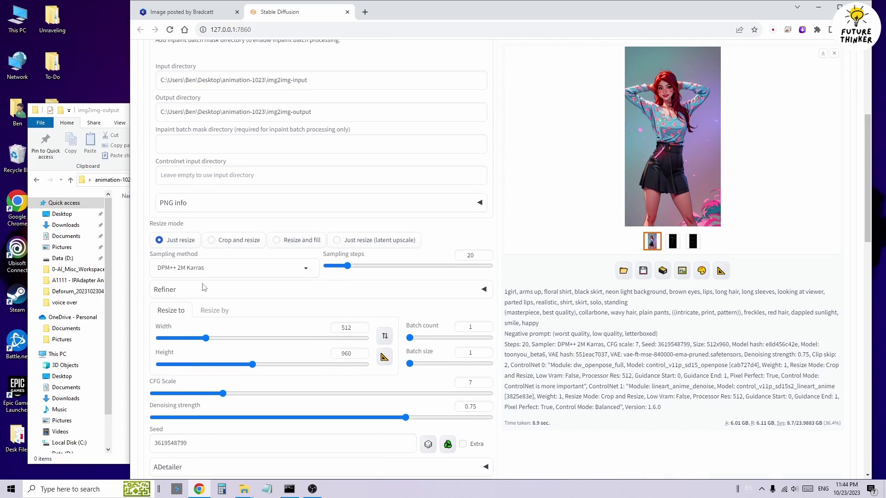
scroll(206, 287, down, 2)
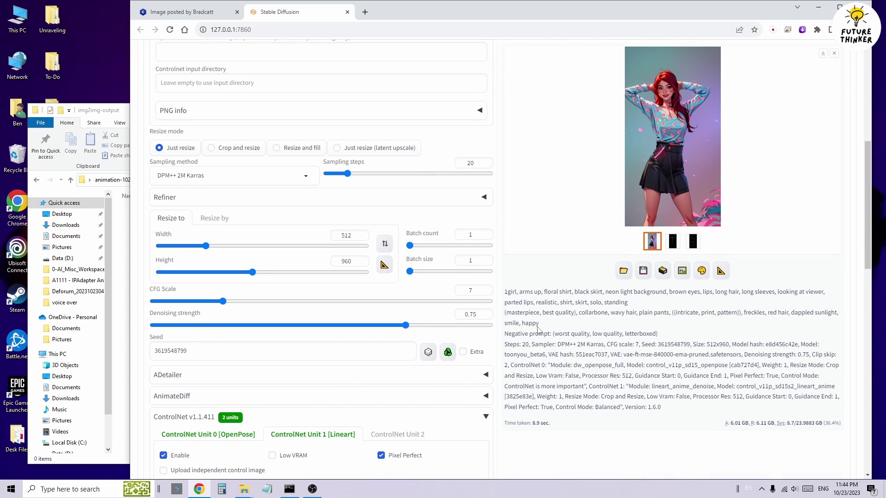
scroll(390, 372, down, 1)
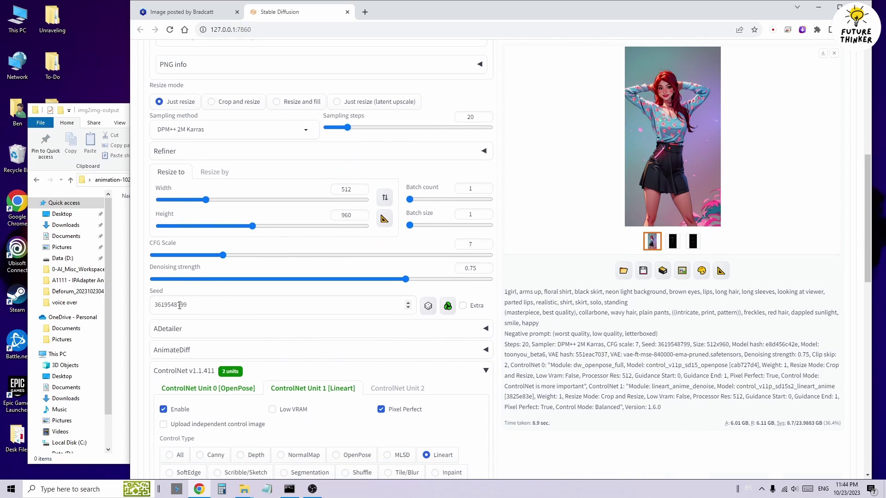
scroll(180, 305, down, 1)
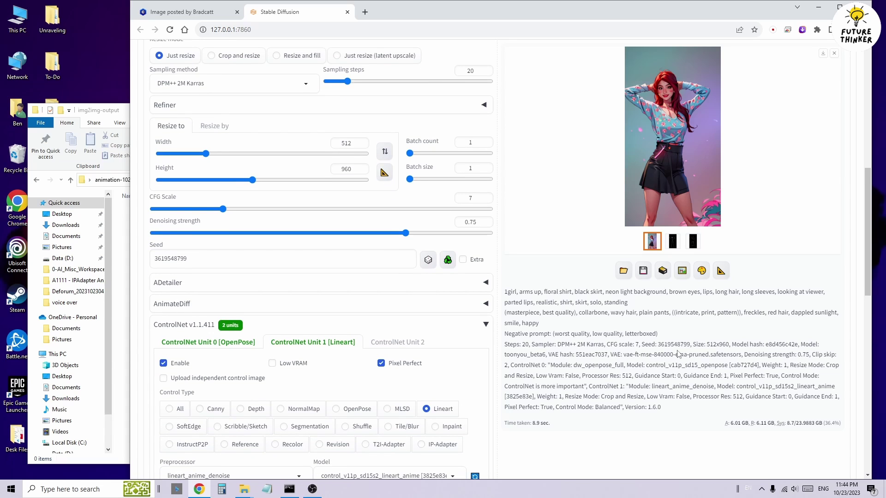
scroll(236, 204, down, 4)
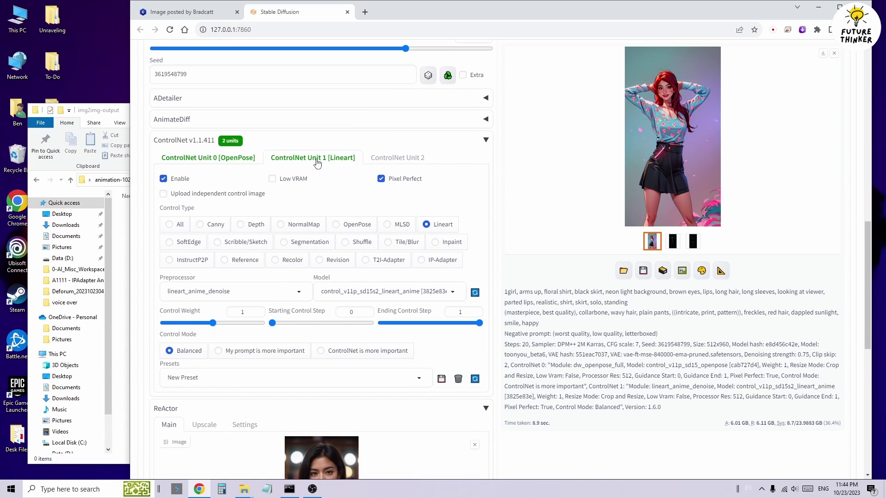
scroll(321, 271, down, 3)
scroll(297, 275, down, 3)
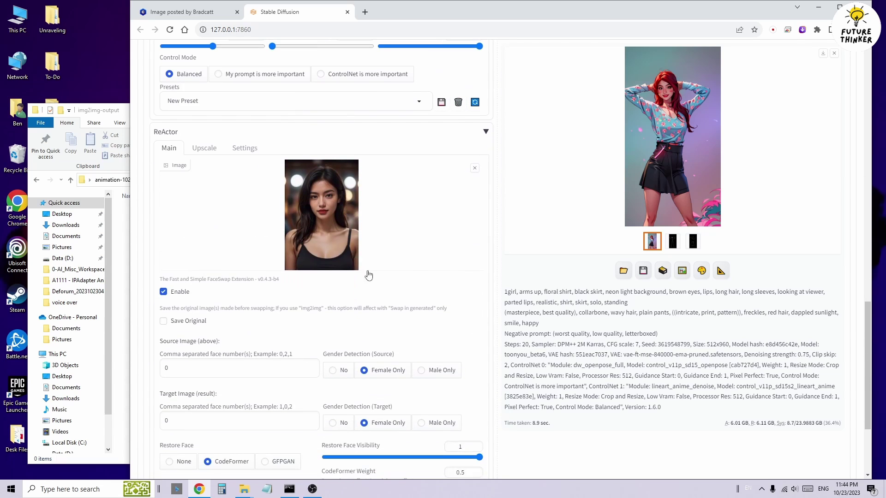
scroll(484, 303, down, 3)
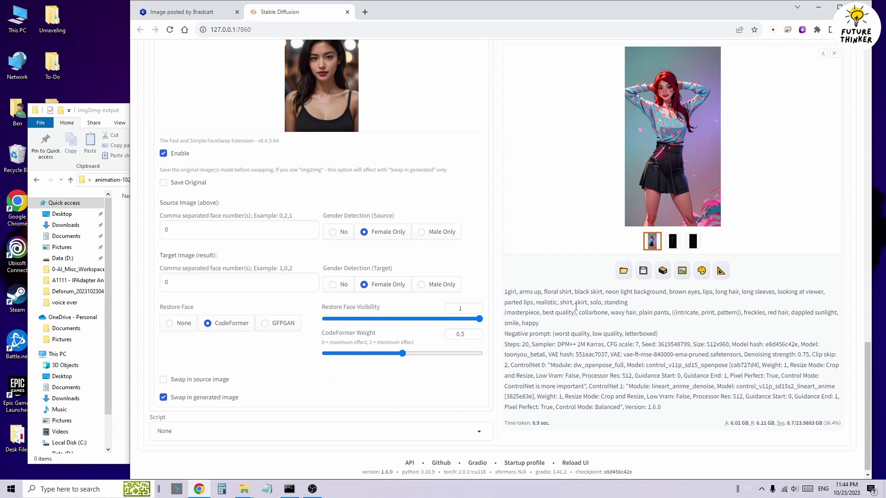
drag(868, 353, 862, 64)
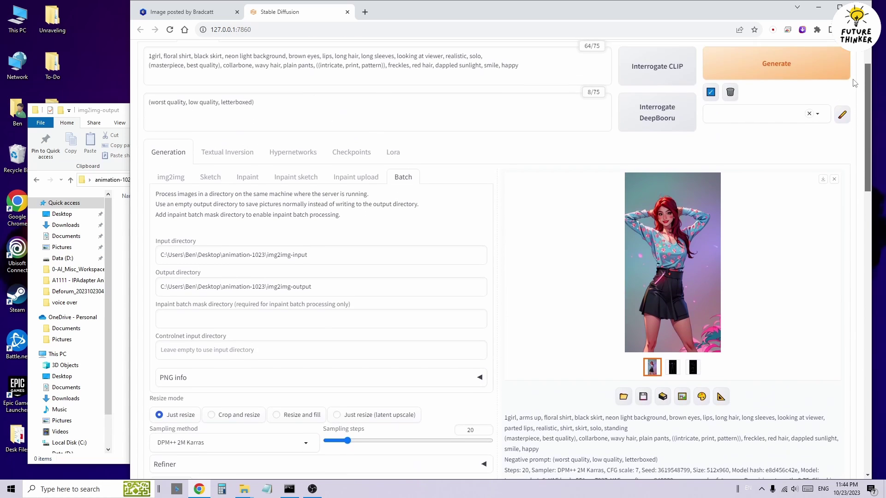
Start the batch generation and bring the cmd.exe server console forward to watch progress.
click(803, 103)
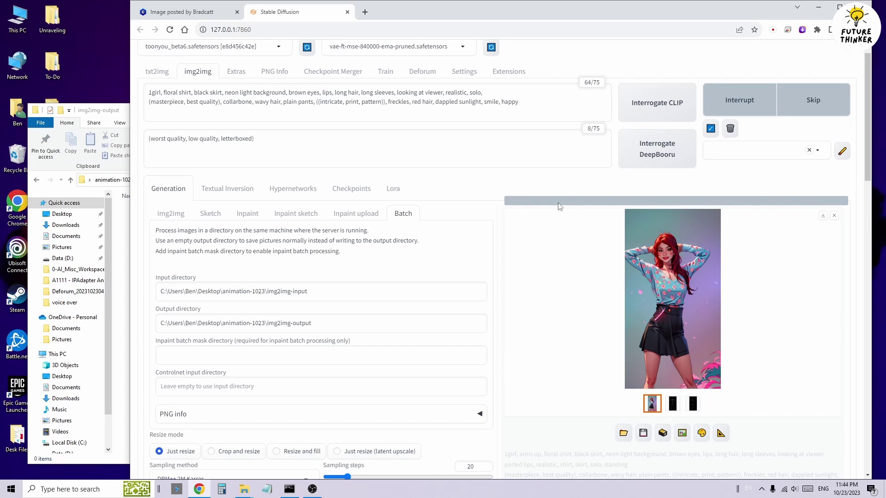
click(835, 218)
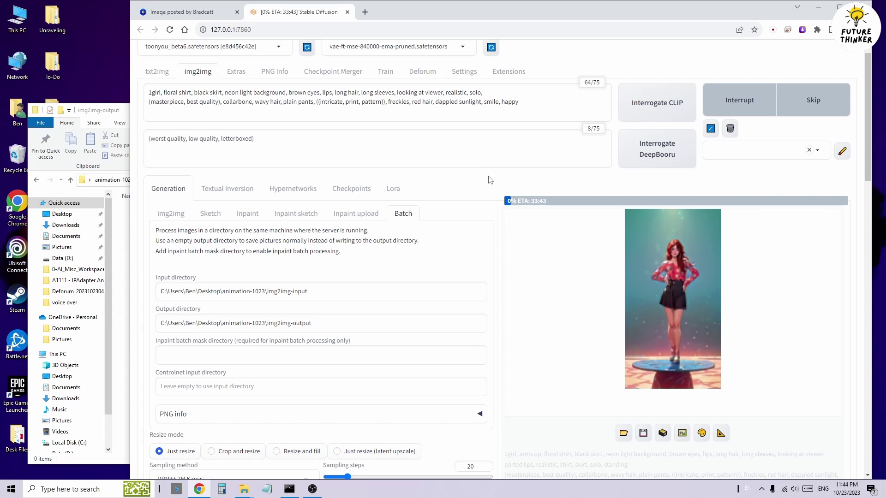
click(289, 489)
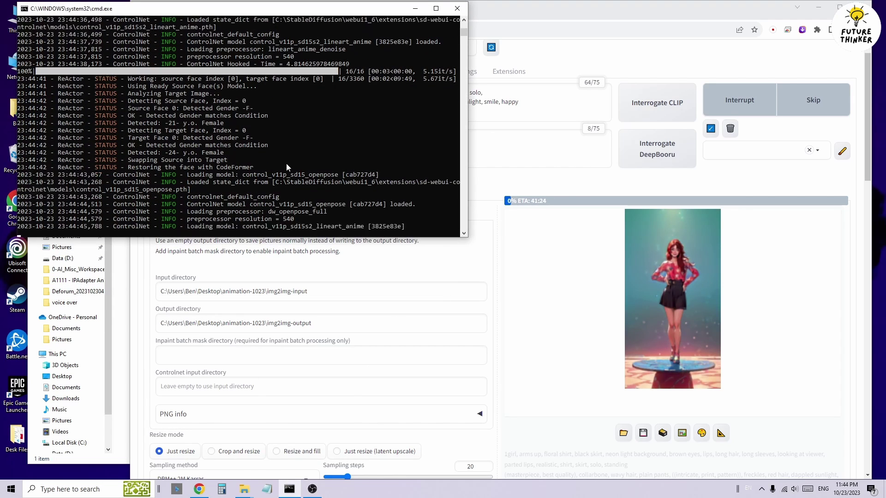
mouse_move(327, 14)
mouse_down()
mouse_move(311, 23)
mouse_move(315, 15)
mouse_up()
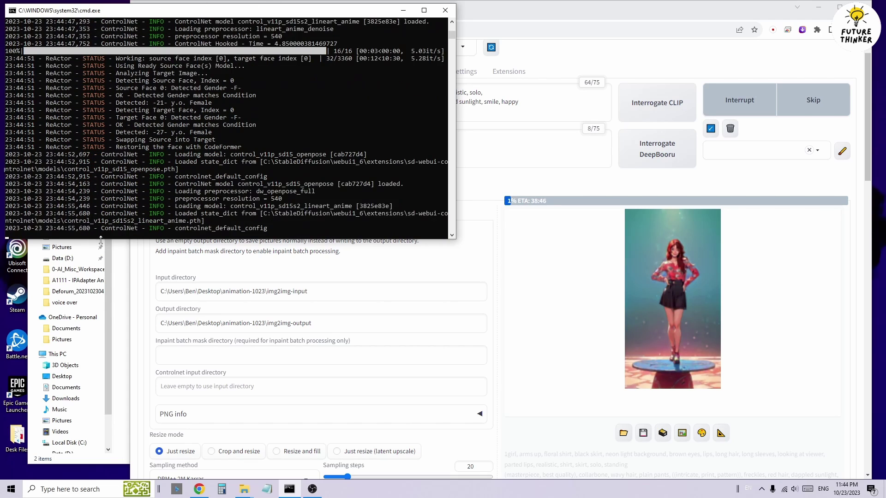
Preview the first three generated anime frames in img2img-output, then minimize Explorer.
click(122, 257)
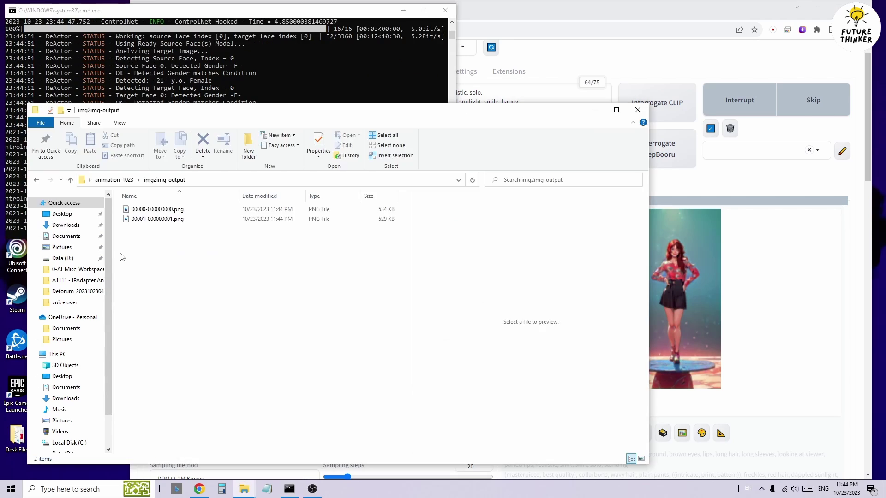
click(165, 210)
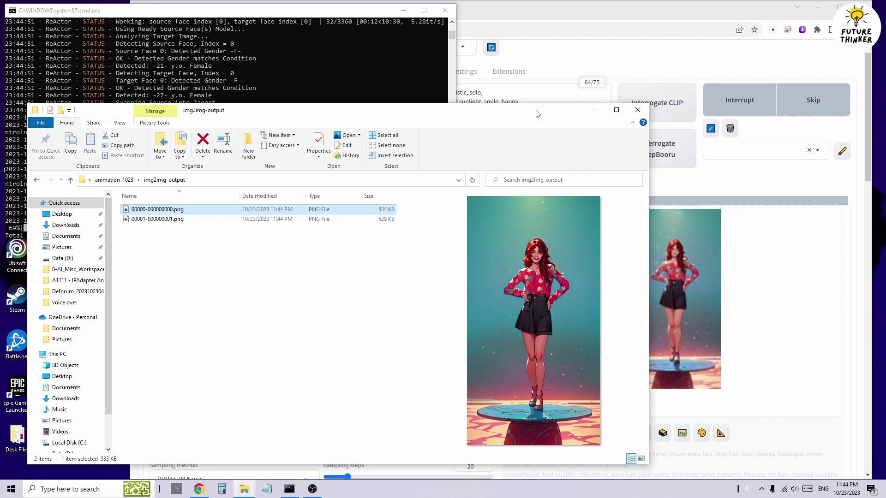
drag(537, 113, 396, 107)
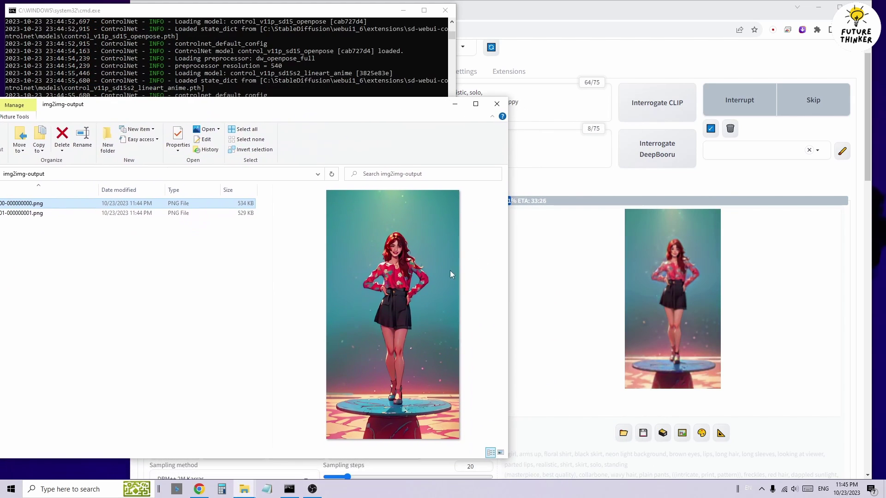
click(51, 213)
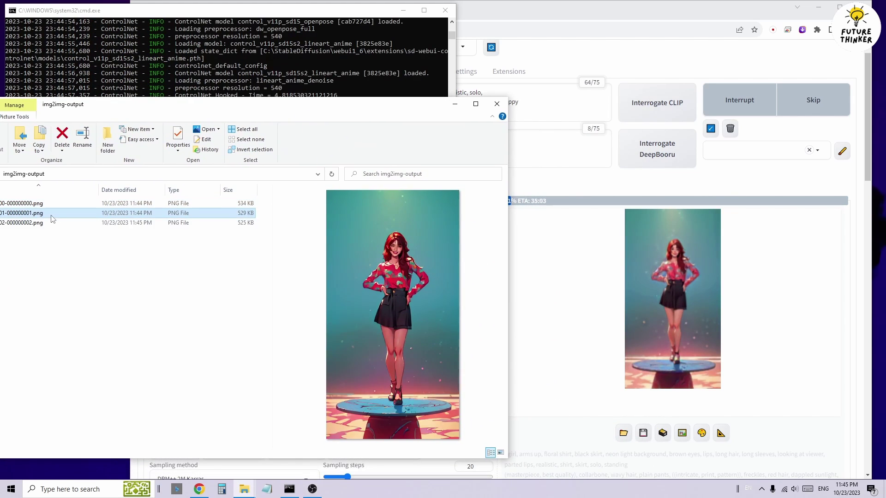
click(52, 224)
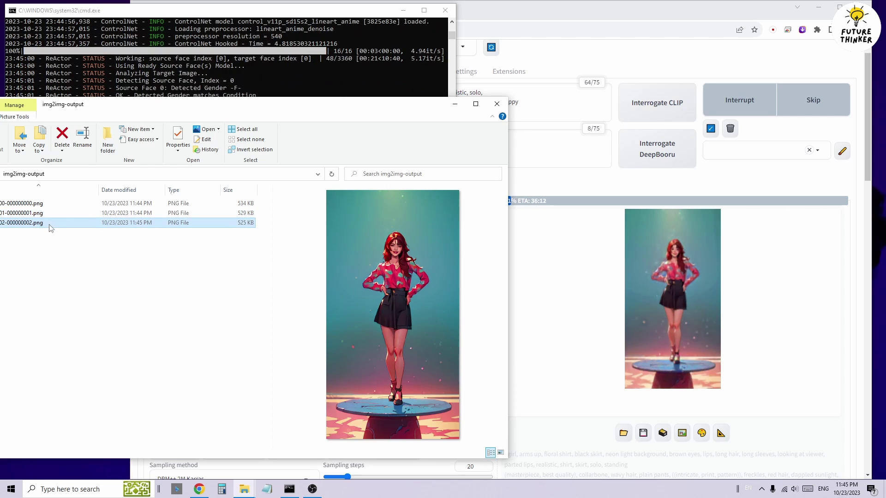
click(455, 104)
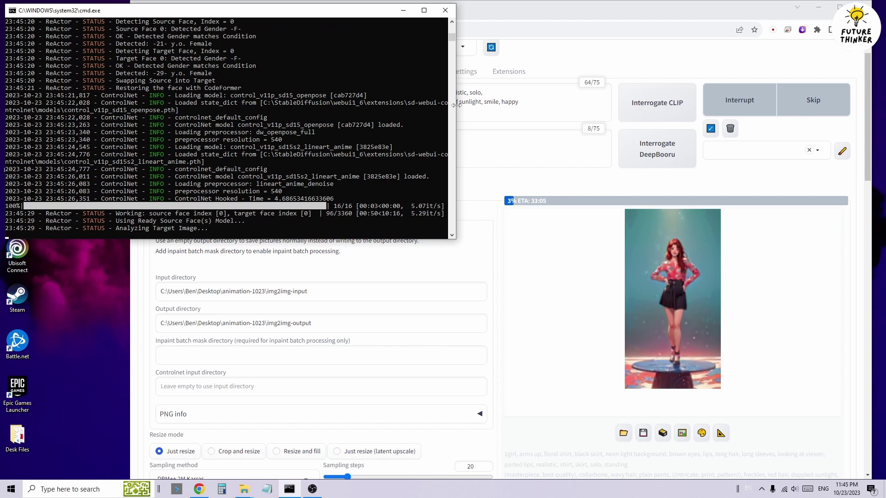
Open the animation-1023 desktop folder and preview source clips 1023-1.mp4 and 1023-2.mp4.
click(818, 7)
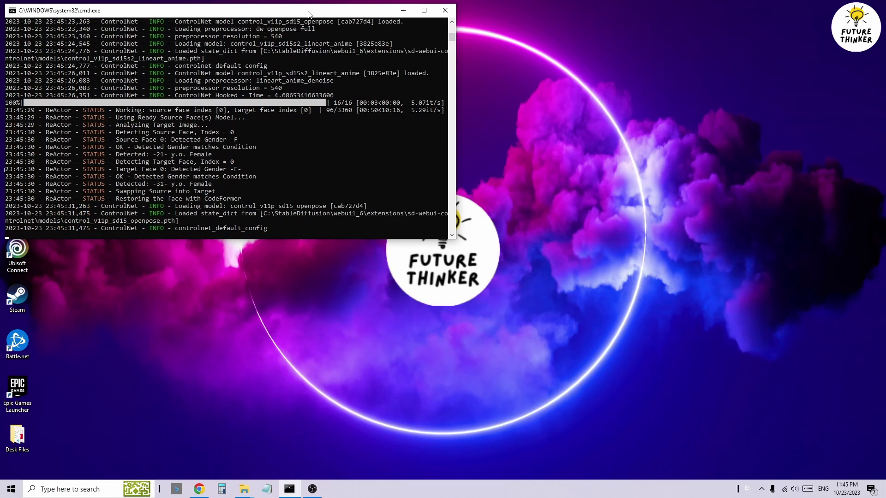
drag(290, 12, 346, 14)
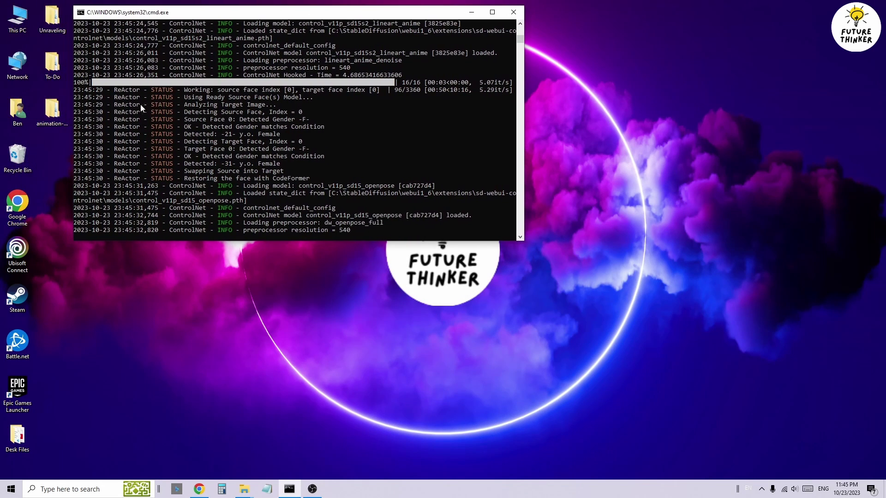
double_click(53, 110)
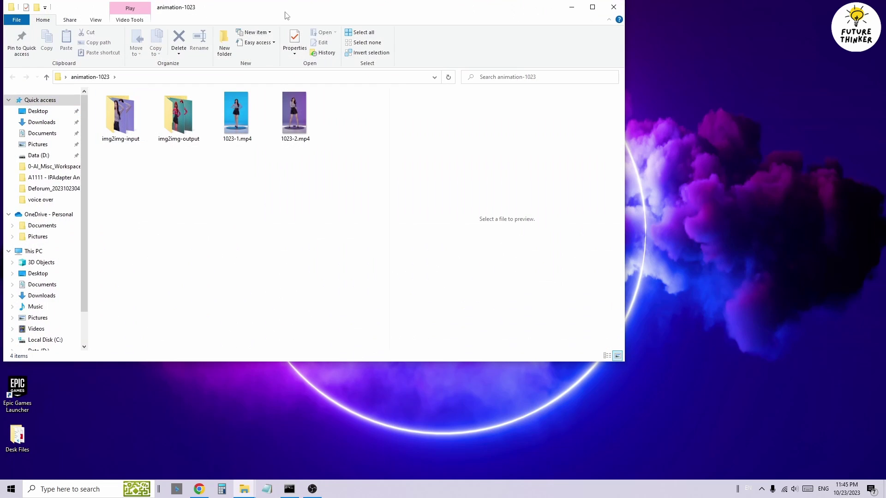
drag(285, 15, 320, 131)
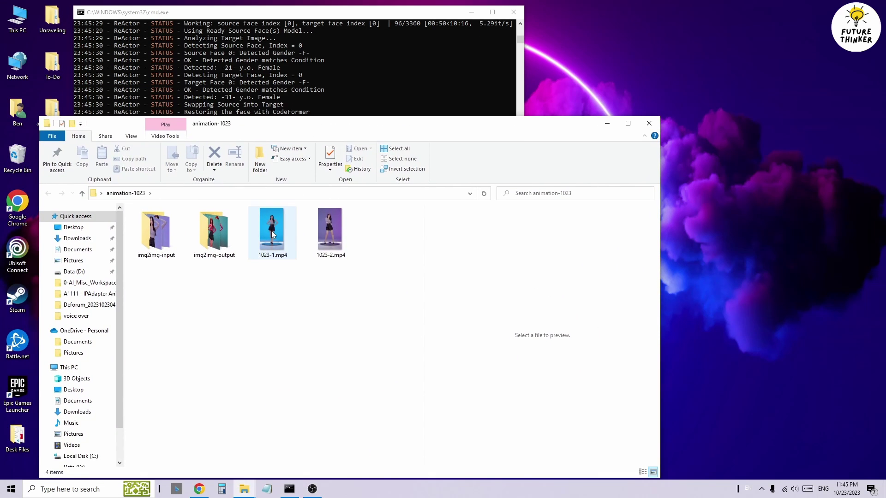
click(273, 236)
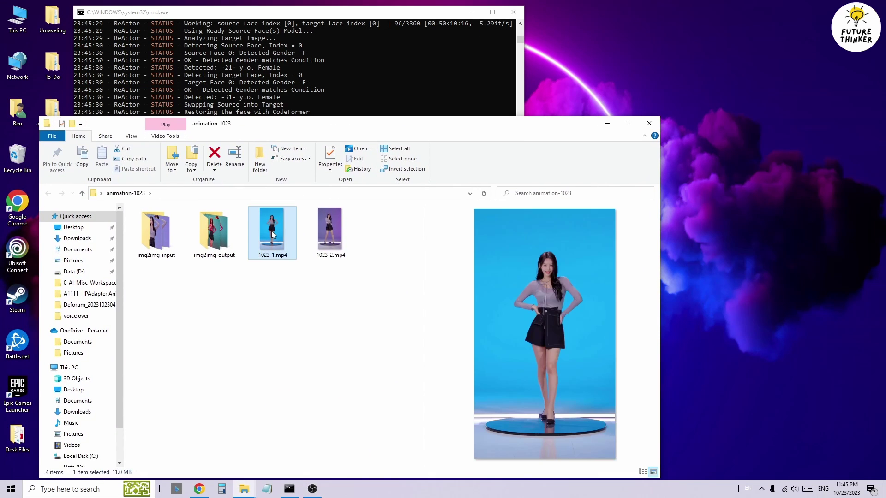
click(320, 252)
click(306, 283)
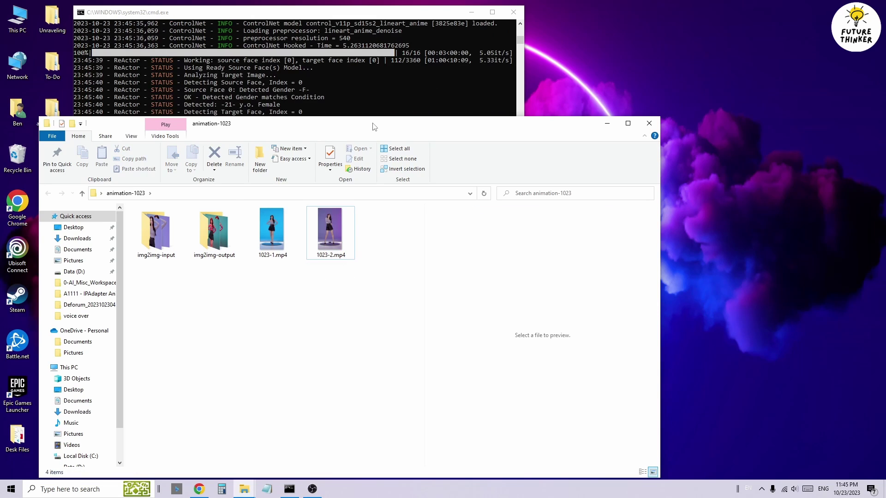
Rearrange the windows and bring the console forward to check batch progress.
drag(374, 126, 350, 103)
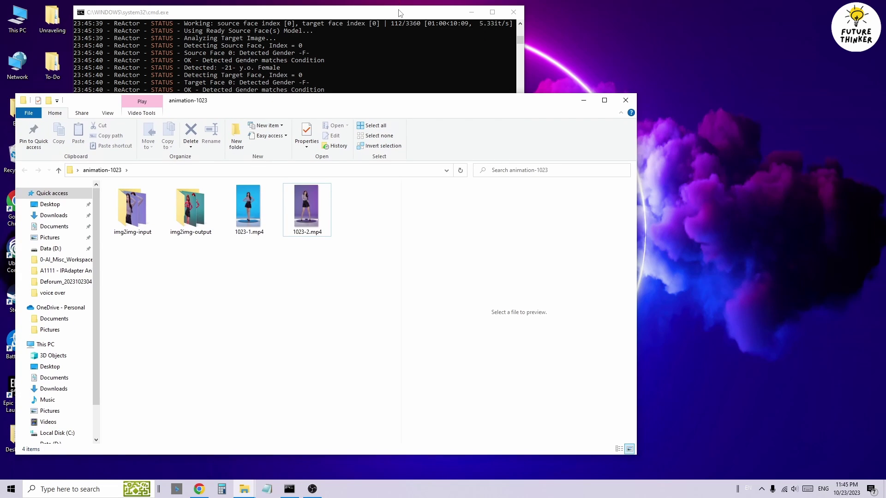
drag(399, 13, 336, 14)
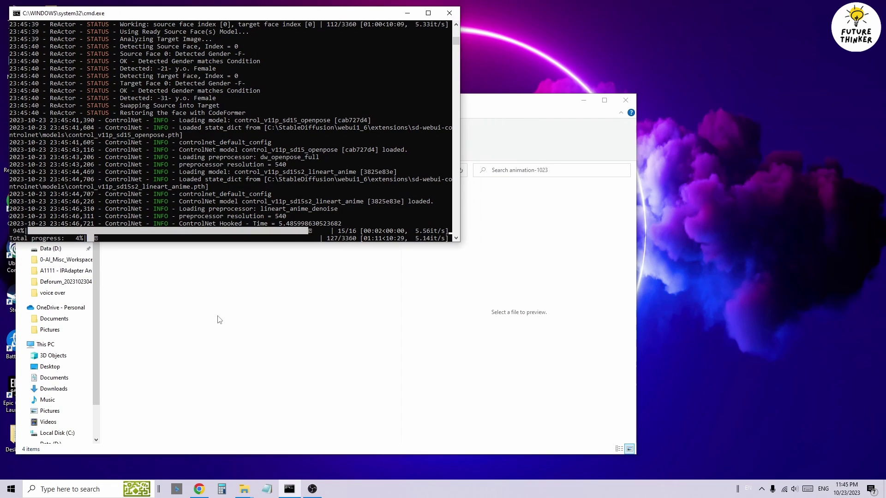
click(199, 489)
click(117, 320)
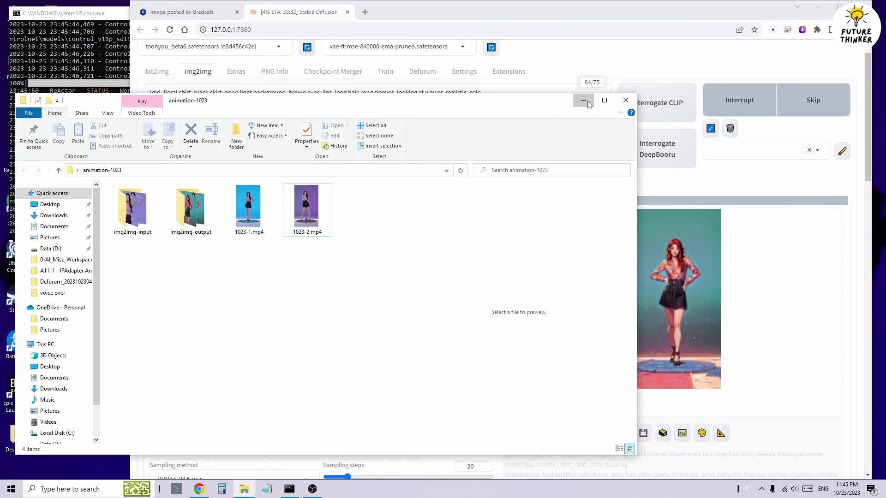
click(587, 101)
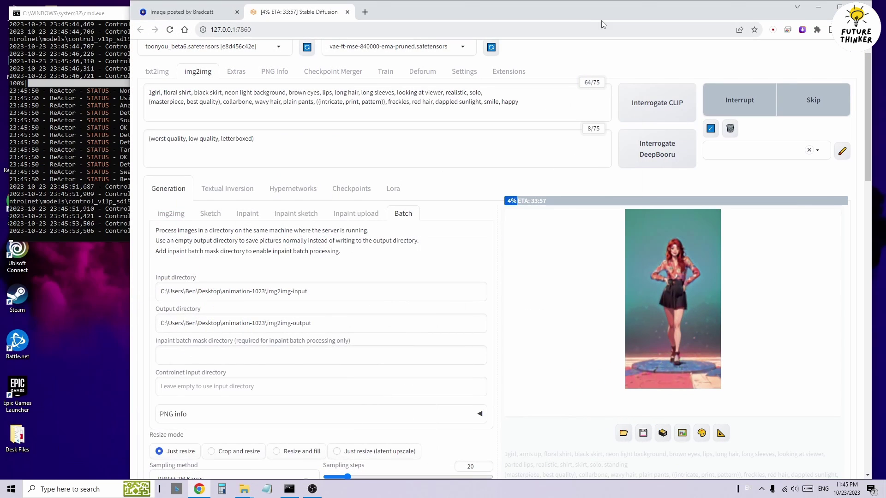
click(114, 95)
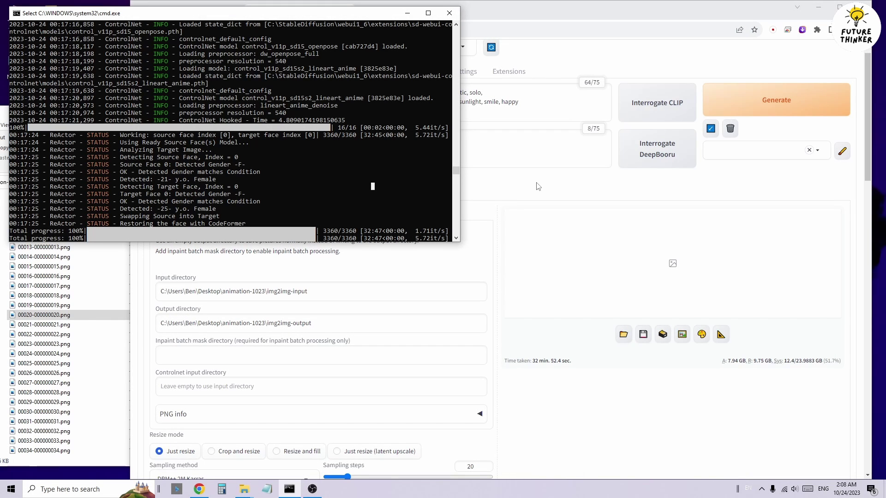
Open the img2img-output folder and scroll through the restyled frame thumbnails.
click(537, 186)
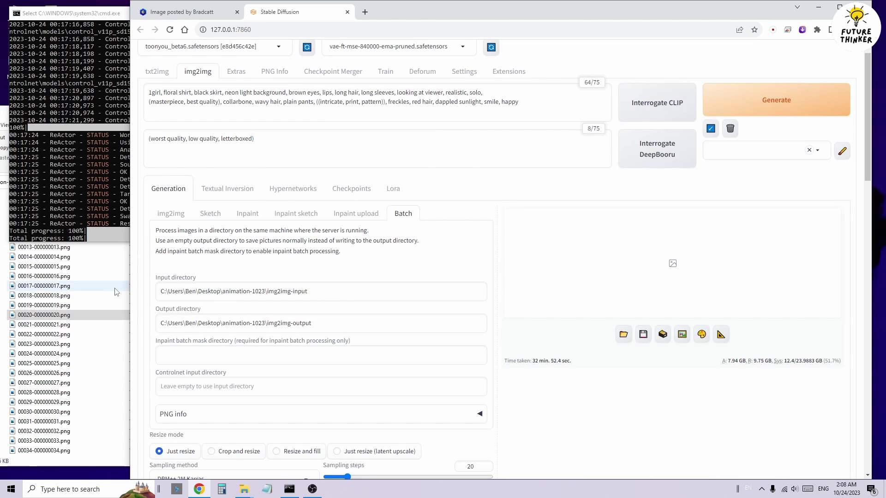
click(46, 285)
scroll(46, 286, down, 4)
drag(288, 108, 437, 93)
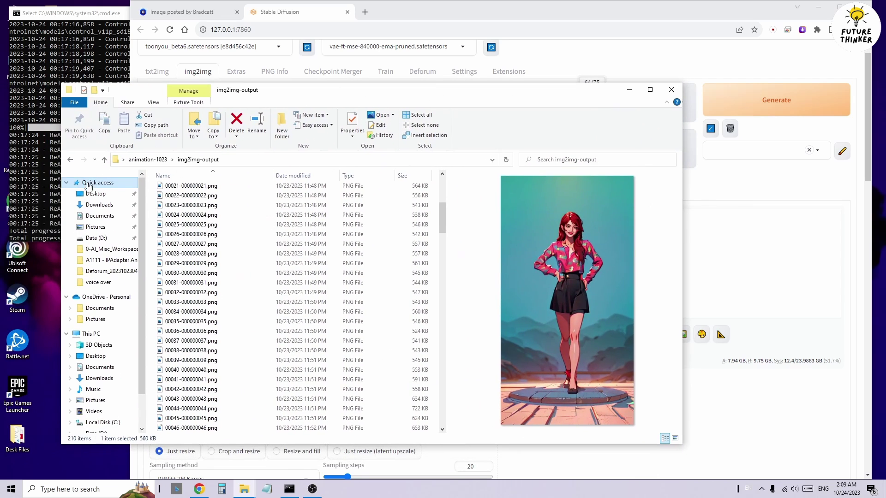
click(131, 183)
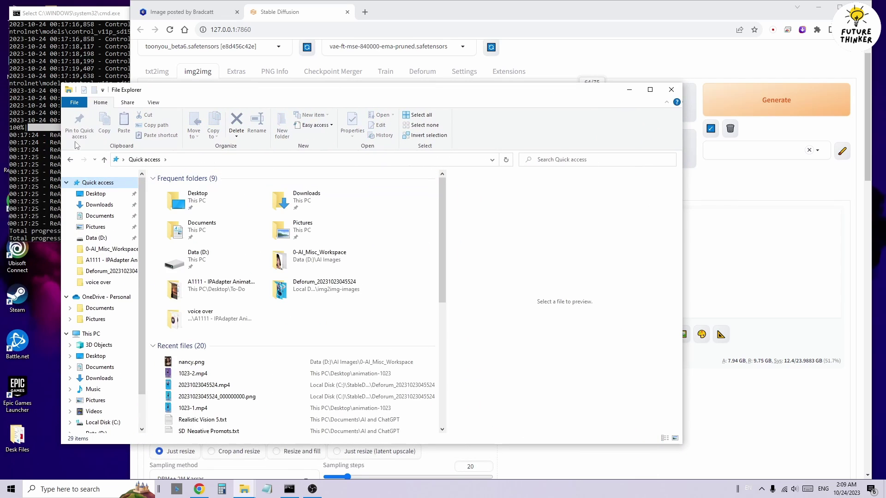
click(70, 159)
click(67, 184)
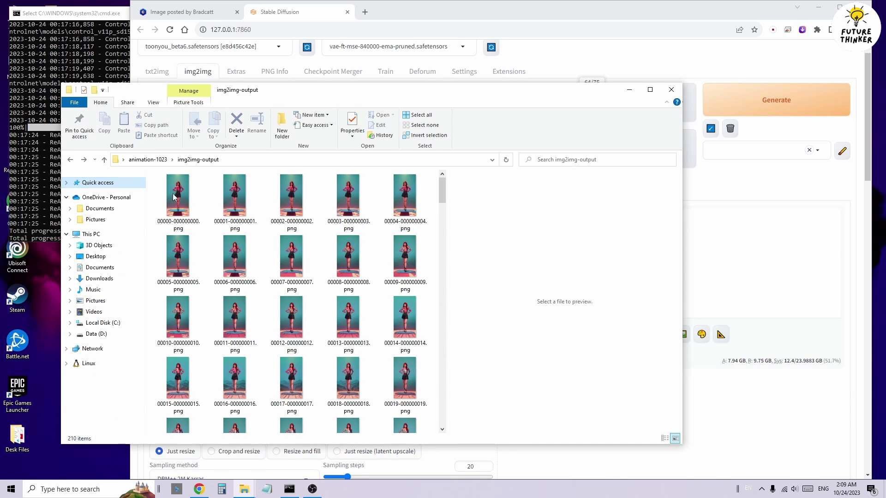
scroll(329, 223, down, 10)
scroll(328, 224, down, 9)
scroll(329, 223, down, 9)
scroll(329, 223, down, 9)
scroll(329, 224, down, 9)
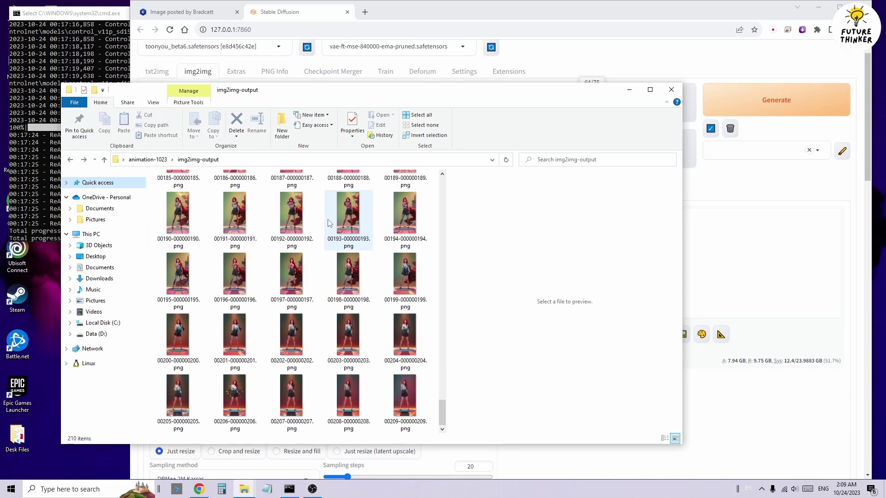
scroll(329, 224, up, 9)
scroll(329, 223, up, 9)
scroll(346, 249, up, 9)
scroll(362, 273, up, 8)
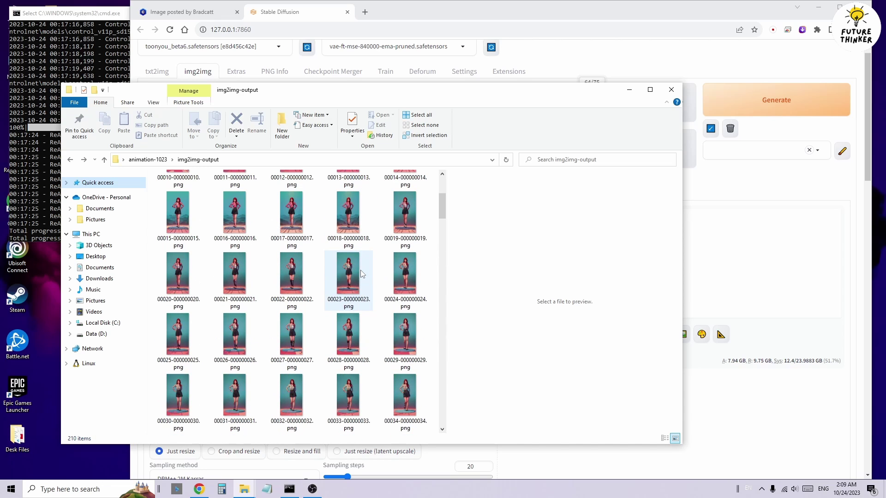
scroll(378, 286, down, 3)
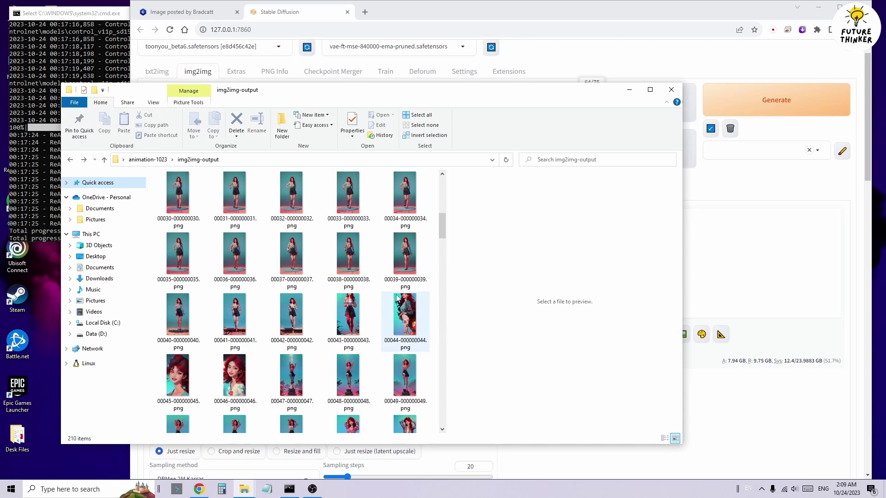
Preview restyled frames 00043 through 00049 in the Preview pane.
click(351, 314)
click(398, 310)
click(201, 374)
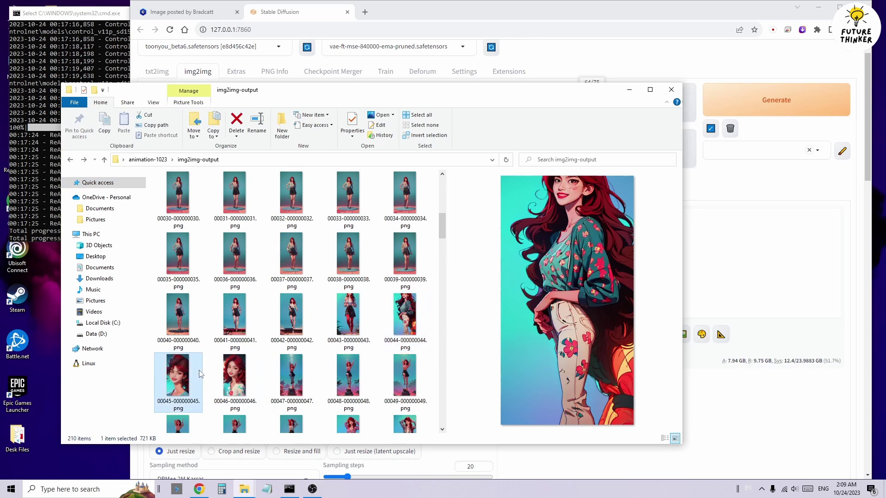
click(257, 374)
click(287, 372)
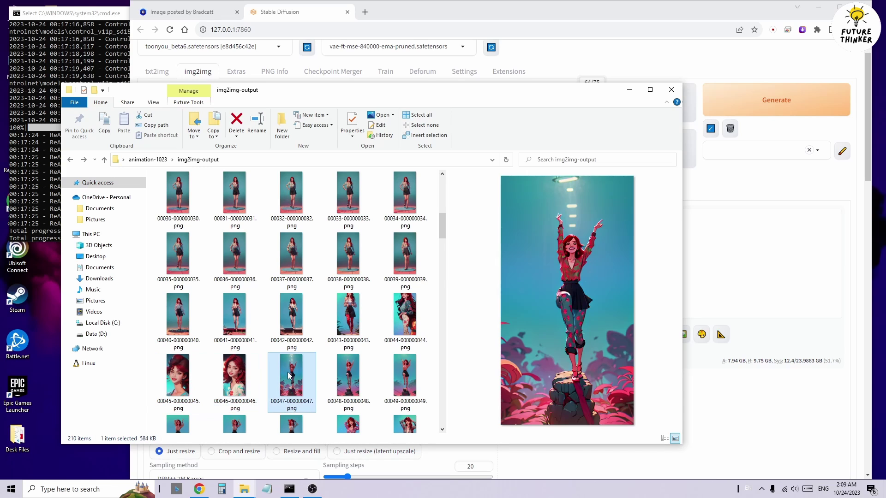
click(350, 379)
click(405, 376)
Preview frames 00055 through 00059 and 00064, then return to frame 00000.
scroll(209, 342, down, 3)
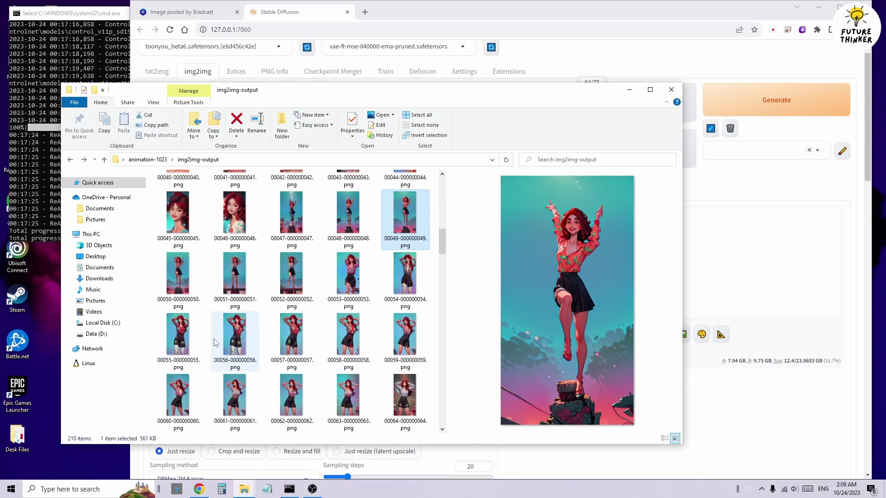
click(196, 341)
click(234, 339)
click(309, 341)
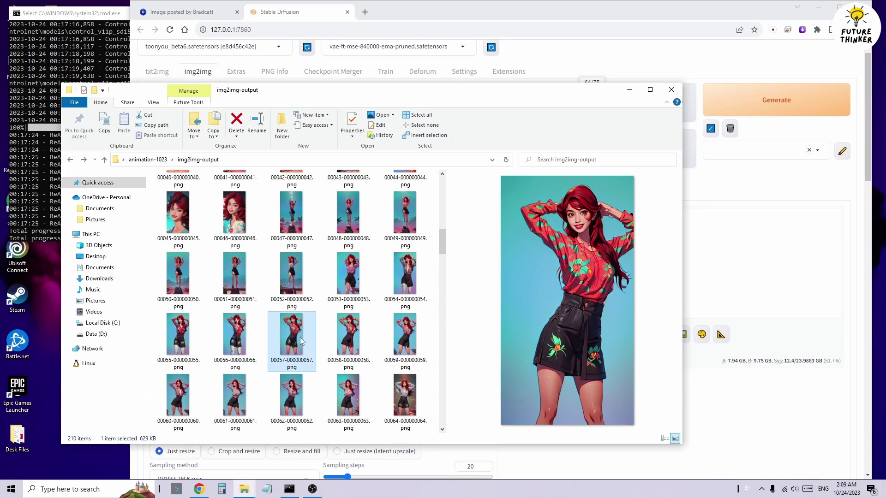
click(349, 339)
click(415, 336)
click(410, 399)
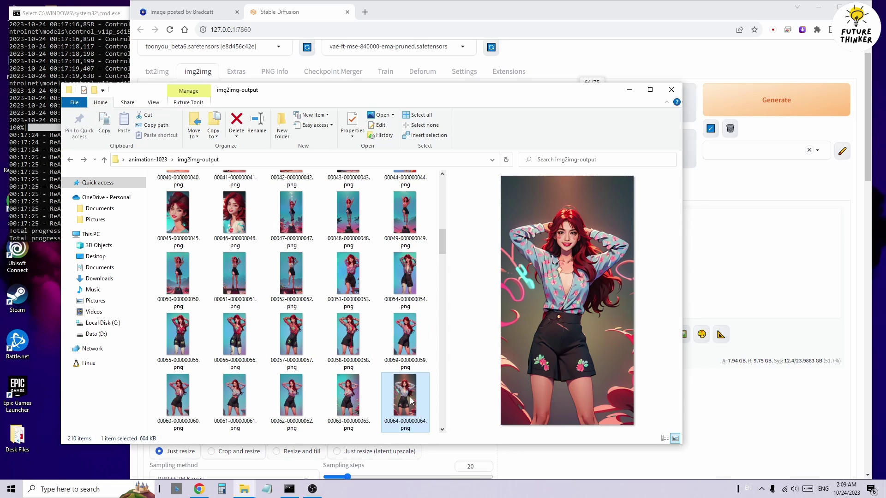
scroll(361, 393, up, 10)
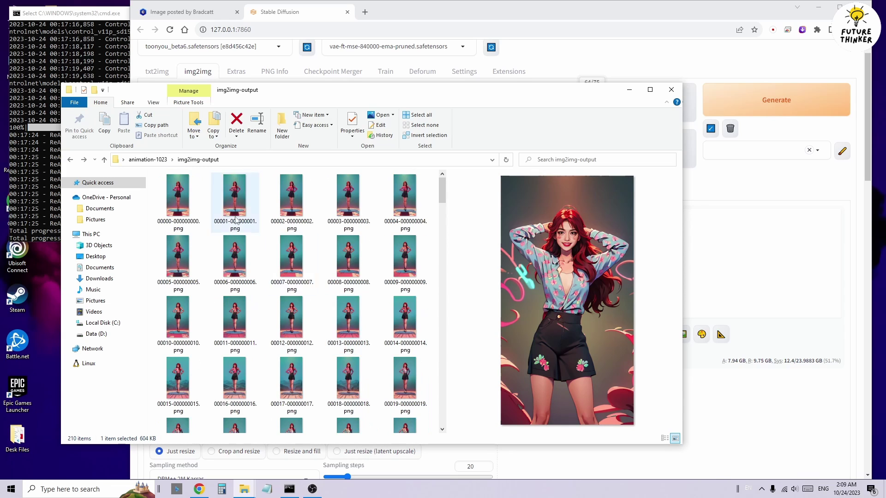
click(183, 198)
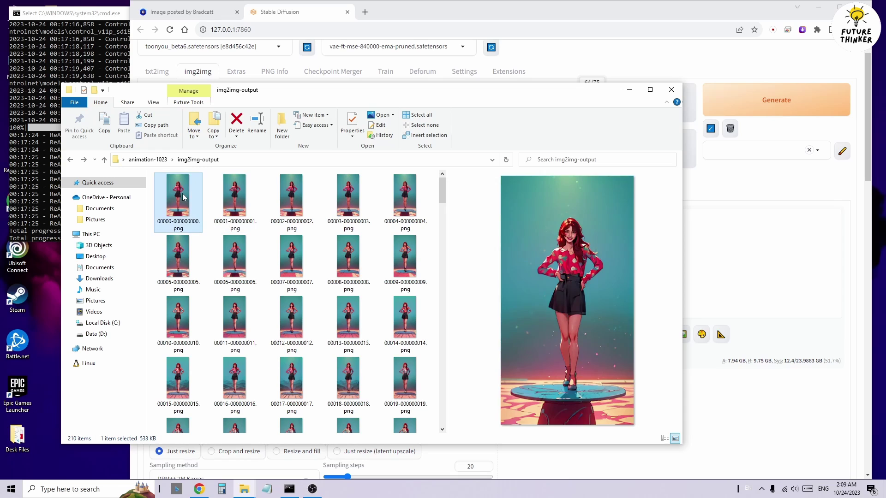
Rename the first frame alone to 'part1-'.
right_click(180, 226)
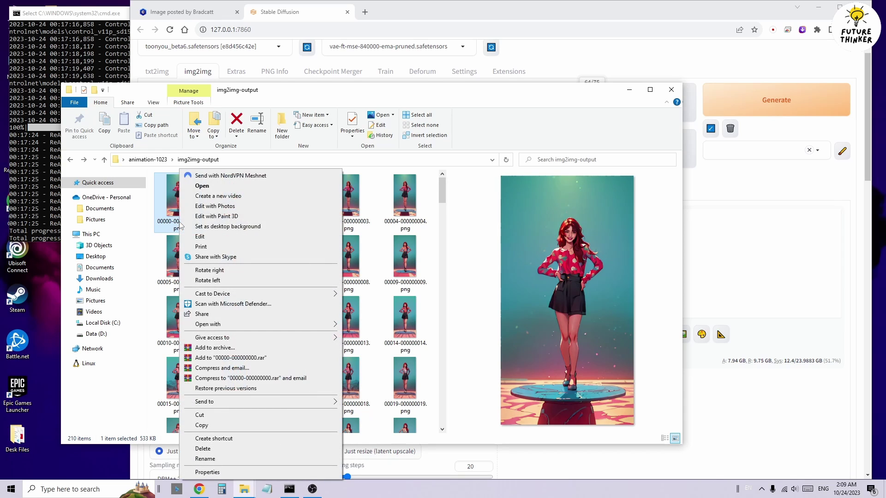
click(205, 459)
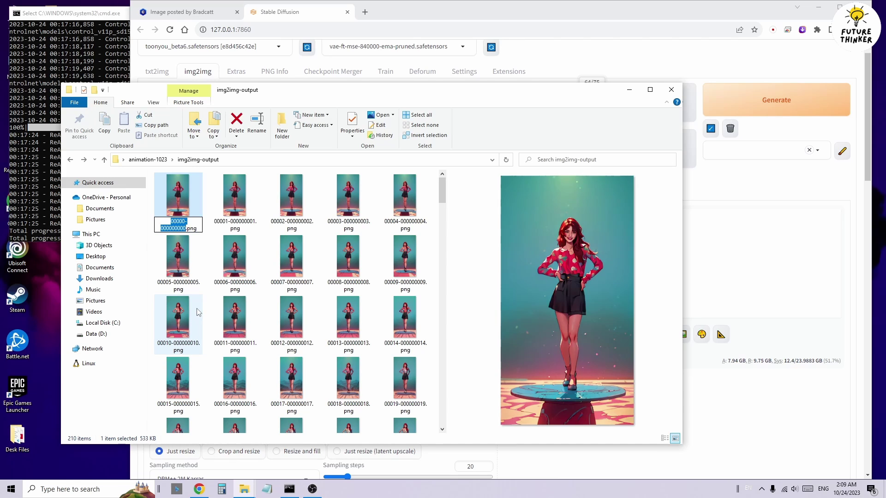
text(part1-)
key(Return)
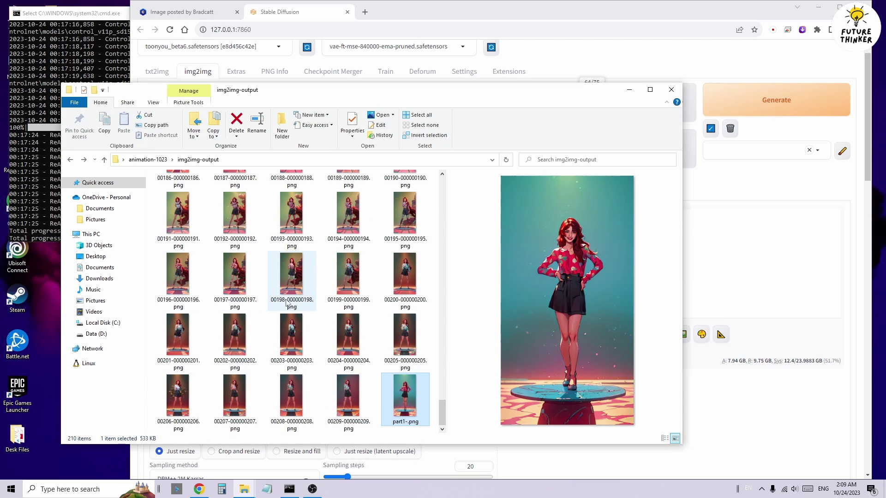
Select all 210 frames and batch-rename them to 'part1', giving part1- (1) to part1- (210).
scroll(201, 251, up, 10)
scroll(201, 252, up, 5)
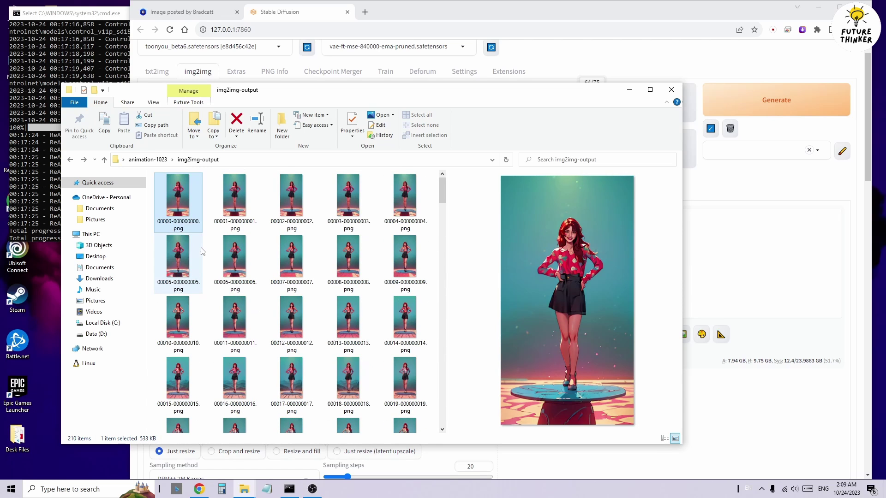
right_click(179, 200)
key(Escape)
key(ctrl+a)
right_click(180, 195)
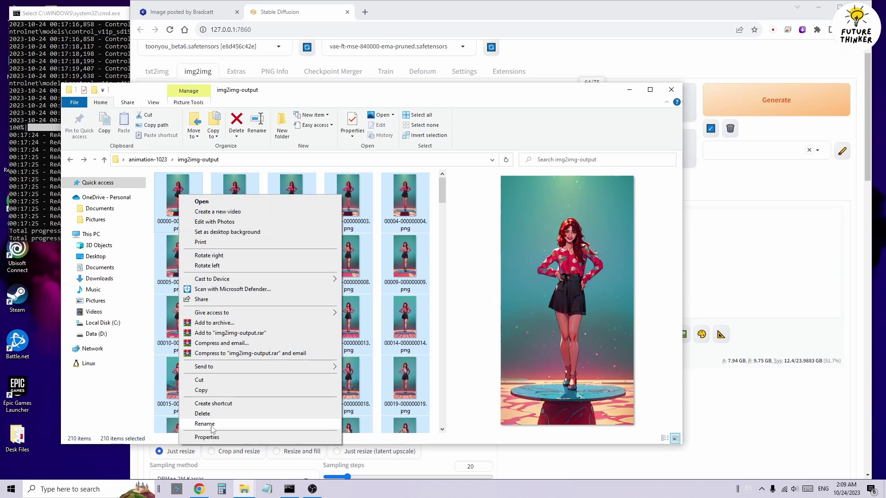
click(204, 424)
text(part1-.png)
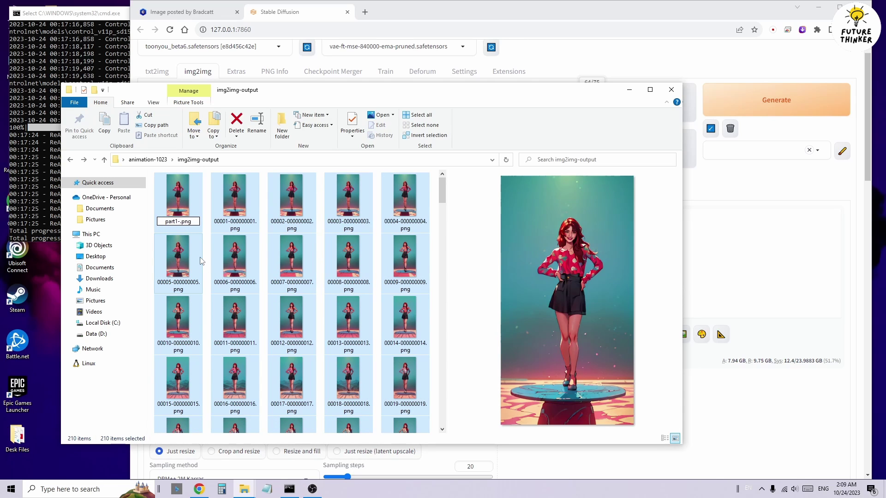
key(Return)
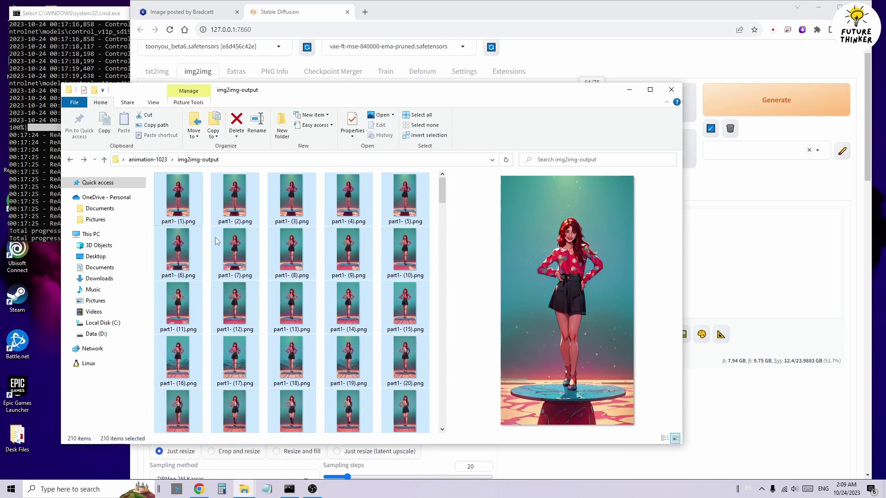
scroll(424, 308, down, 10)
scroll(424, 306, down, 10)
scroll(425, 305, down, 10)
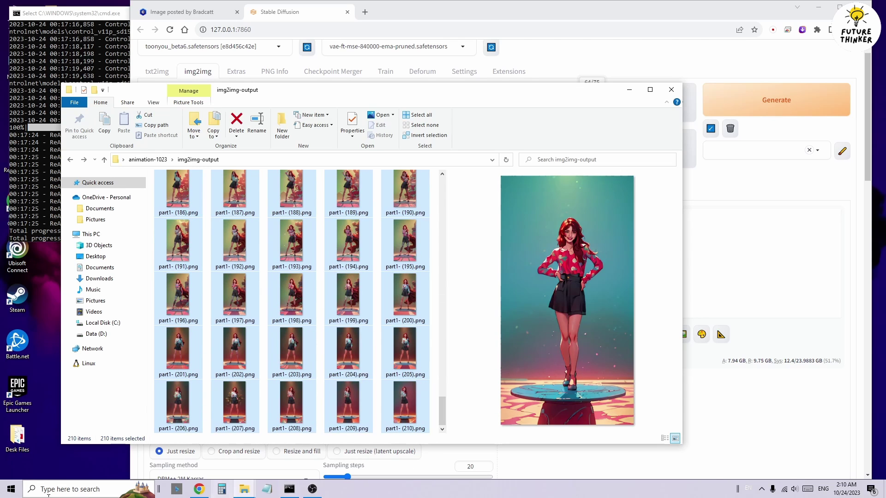
Launch DaVinci Resolve from the Start menu and open Untitled Project.
click(11, 489)
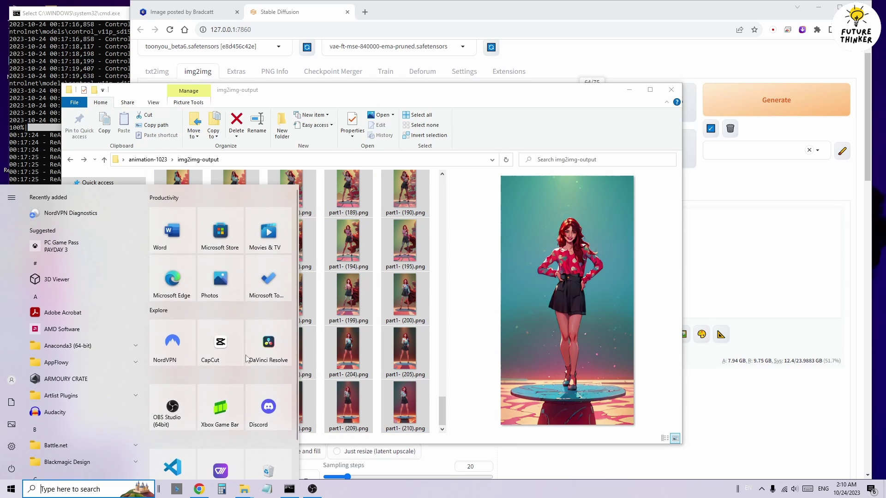
click(369, 321)
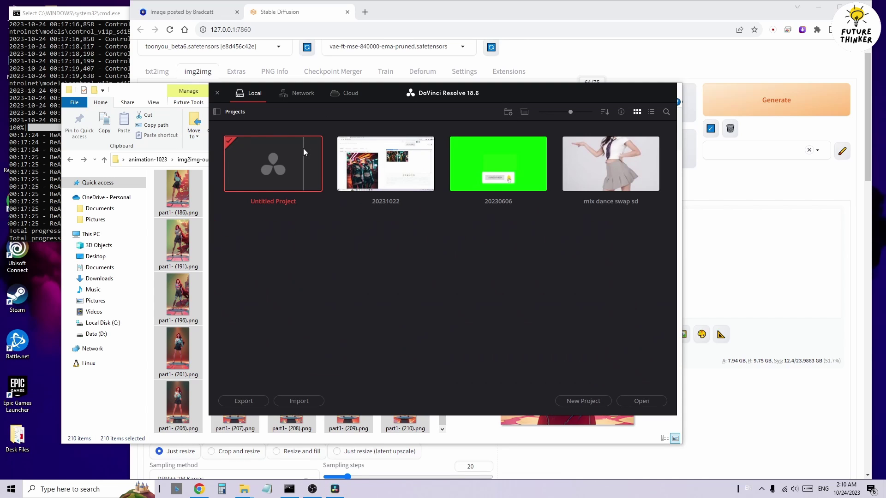
drag(501, 93, 628, 178)
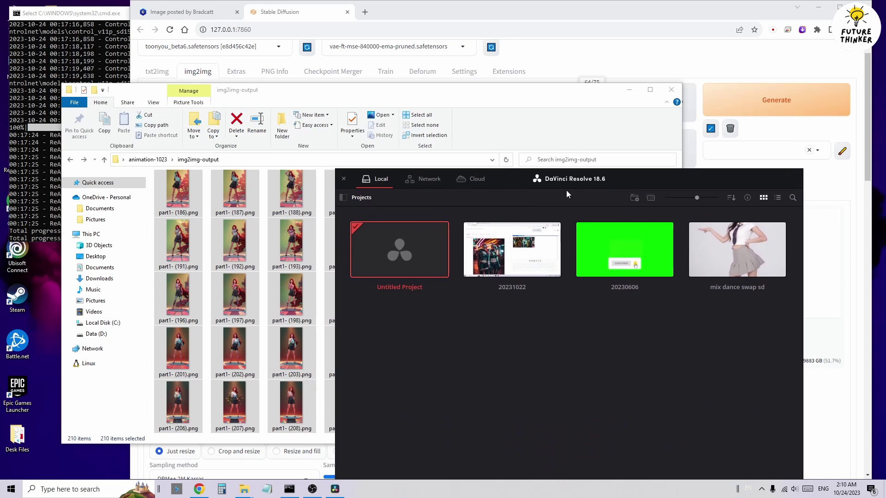
double_click(415, 235)
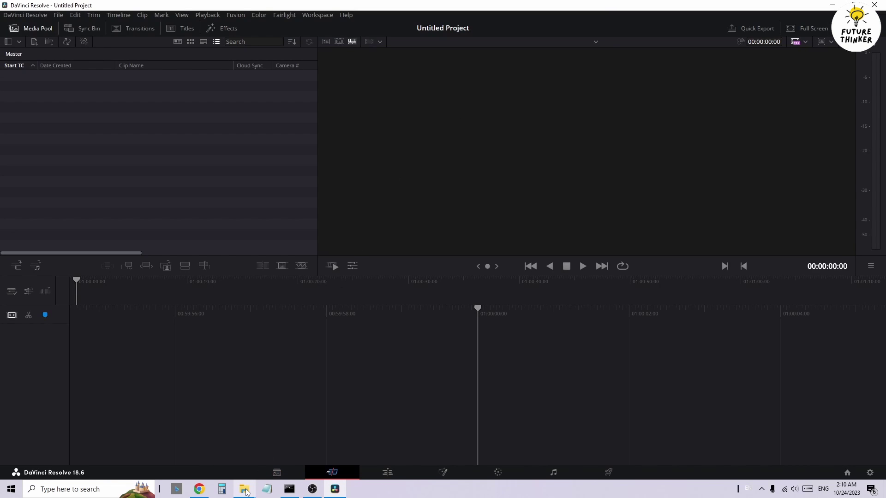
Import the 210 part1- PNG frames from img2img-output as one image-sequence clip.
click(256, 455)
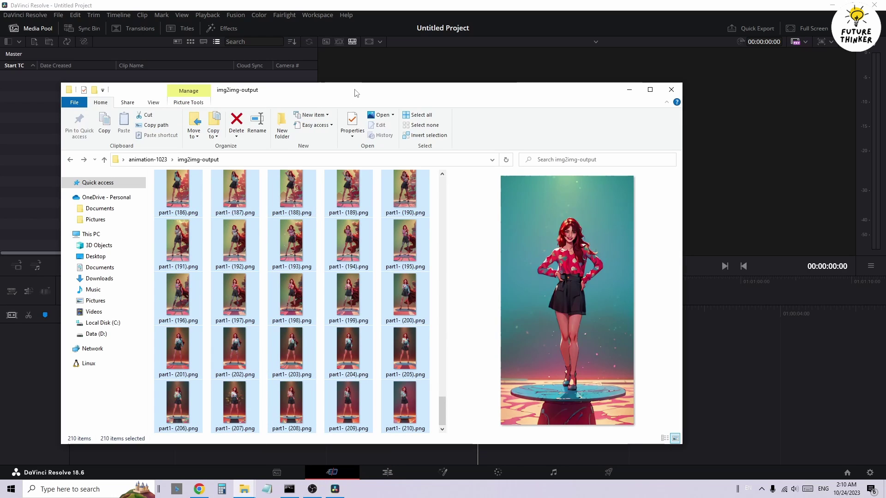
drag(356, 93, 557, 93)
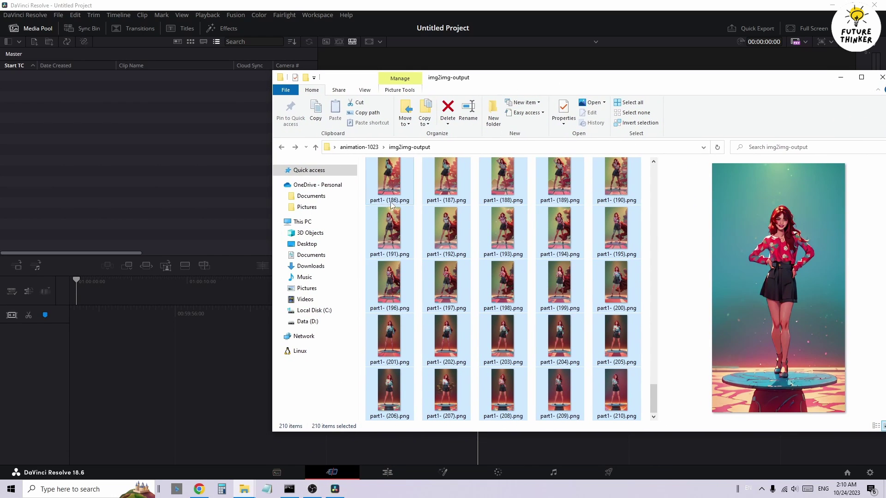
click(277, 472)
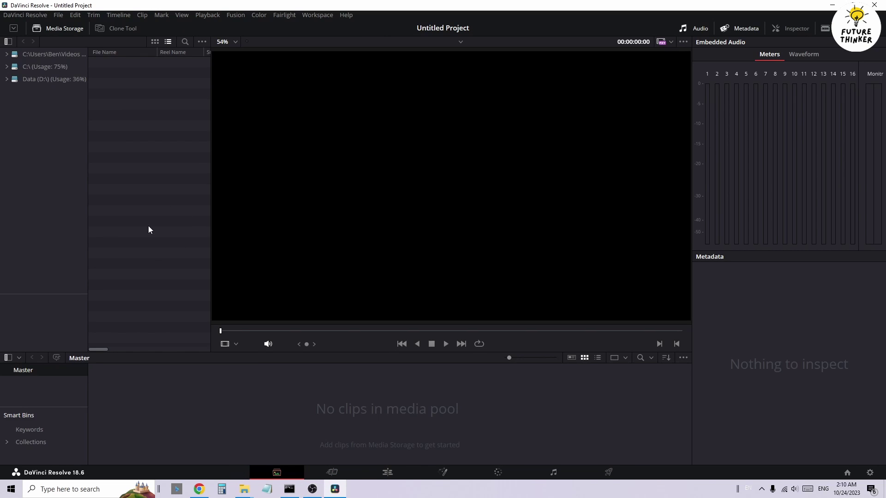
mouse_move(243, 489)
click(251, 462)
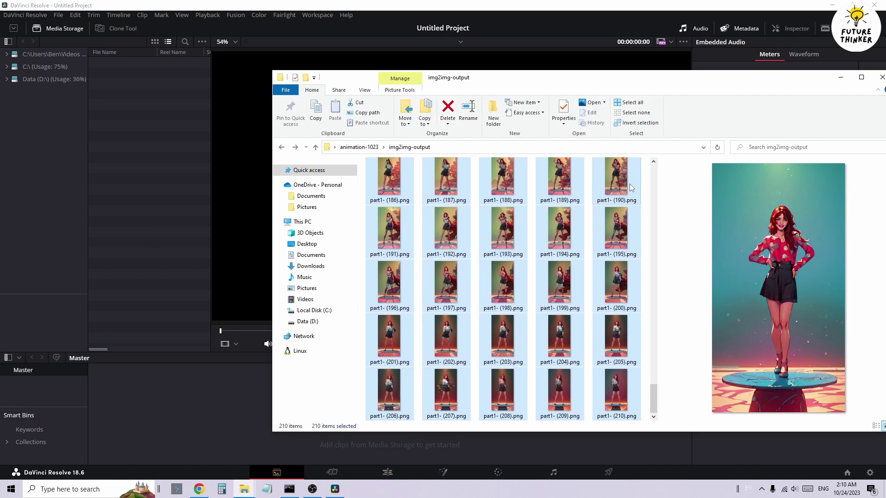
drag(502, 228, 180, 152)
click(264, 8)
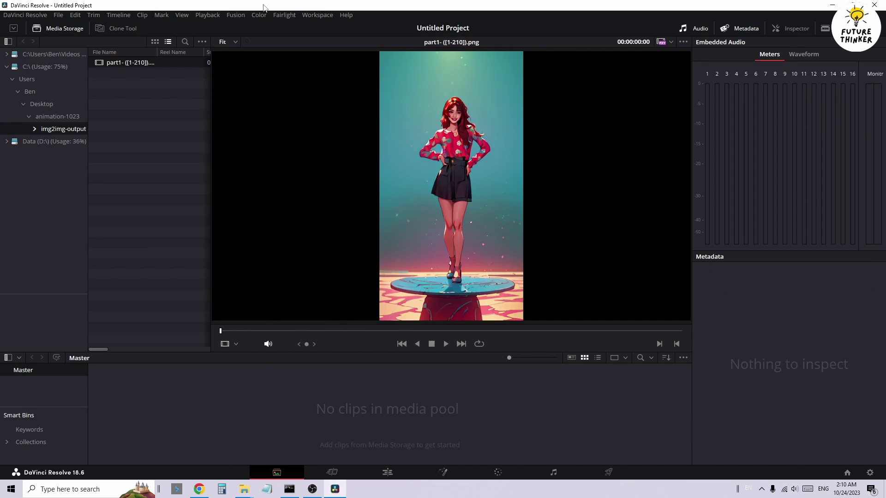
click(445, 343)
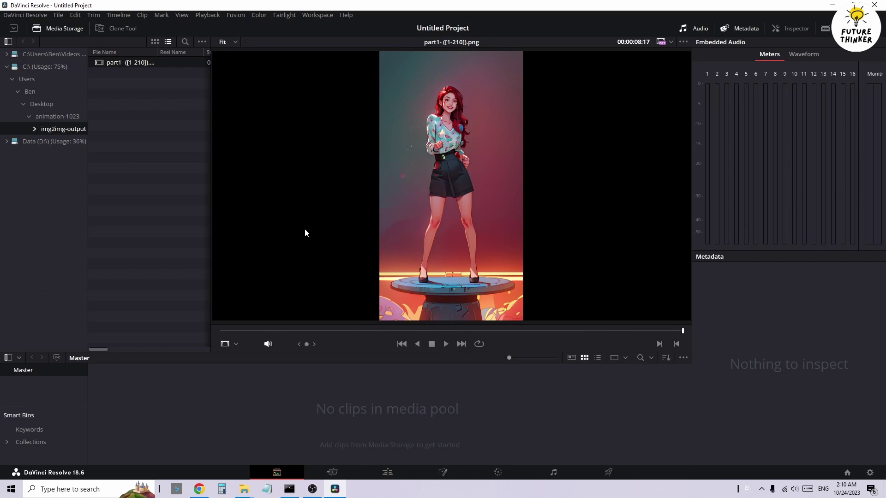
drag(146, 64, 189, 389)
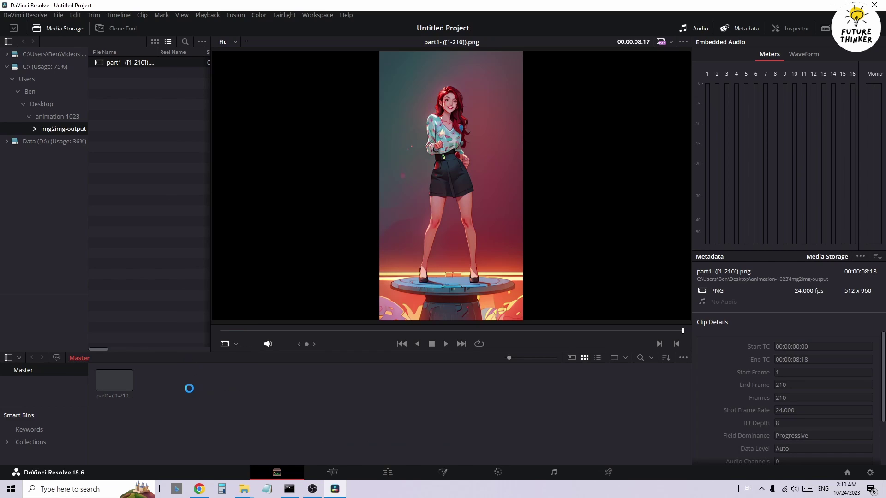
On the Edit page, drop the part1 clip onto a new Timeline 1 and adjust the zoom.
click(387, 472)
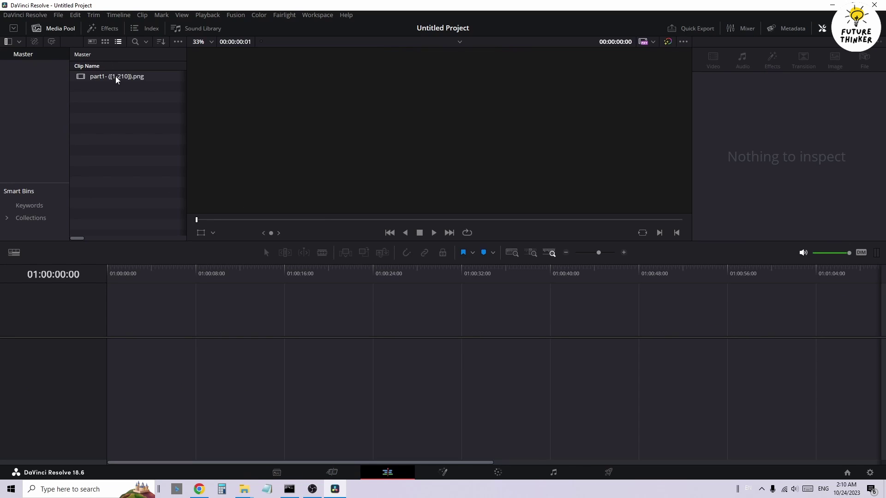
drag(116, 76, 117, 362)
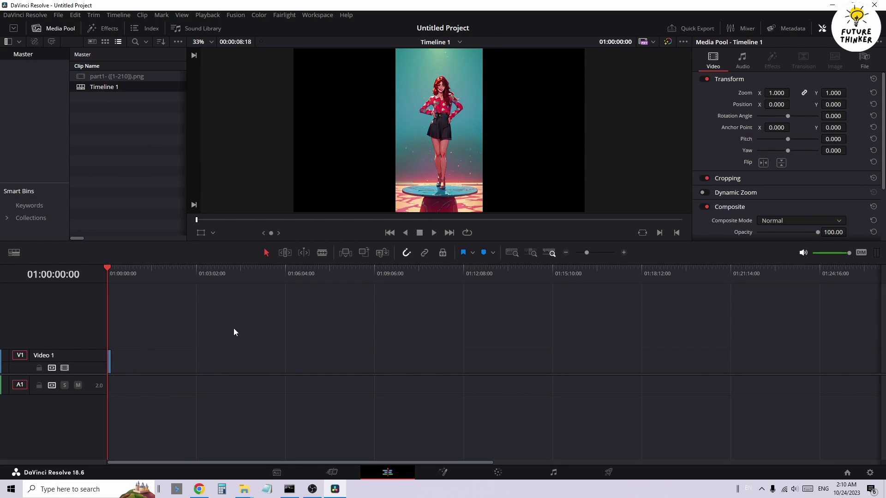
click(624, 253)
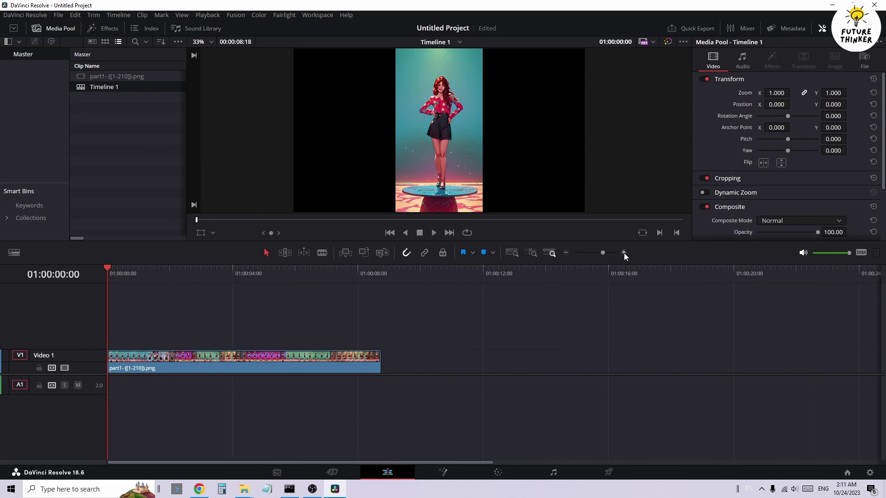
click(569, 253)
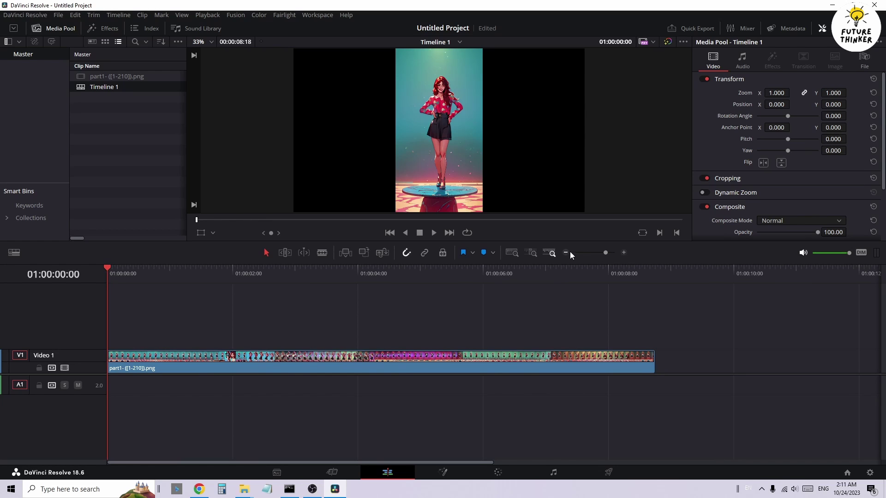
click(655, 270)
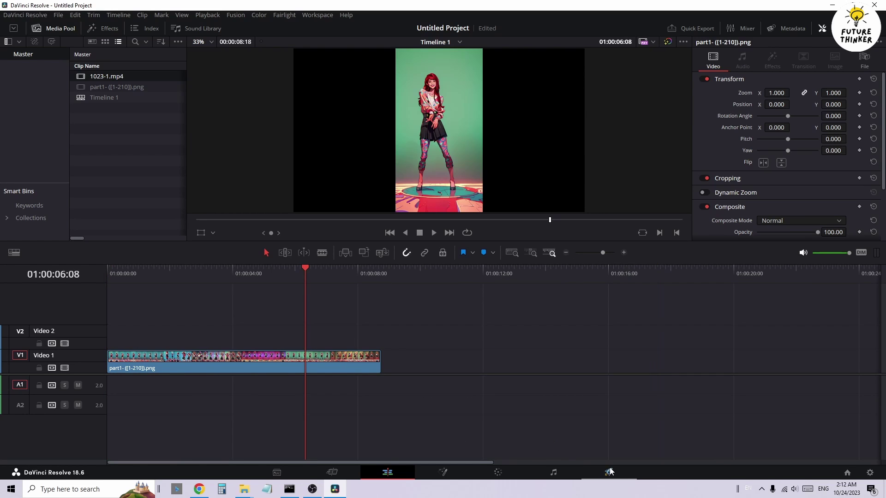
On the Deliver page, set the render format to MP4.
click(609, 472)
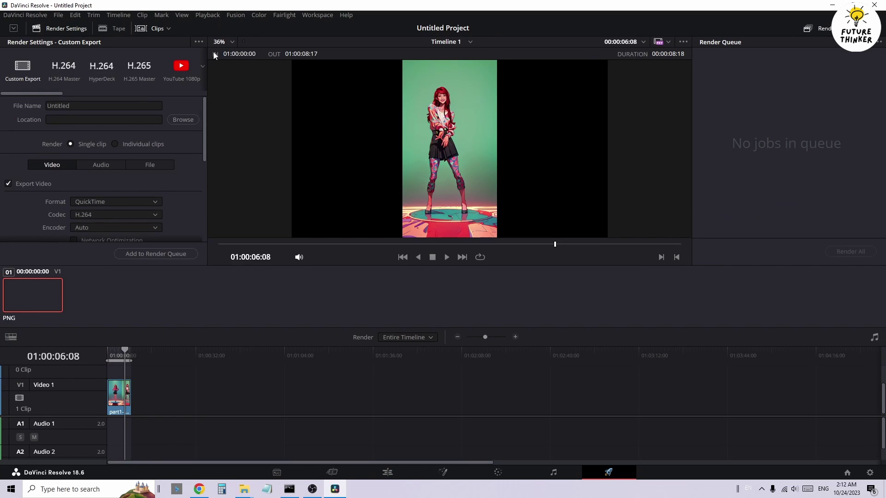
scroll(122, 163, down, 3)
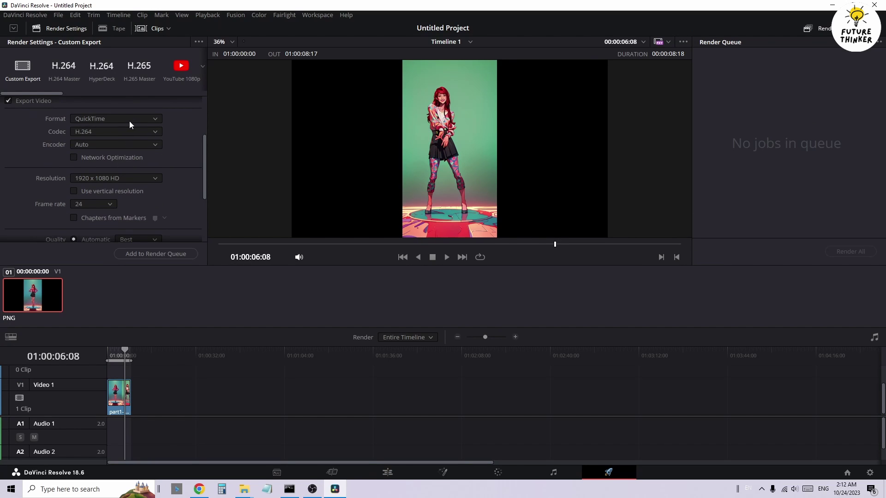
click(129, 121)
click(108, 182)
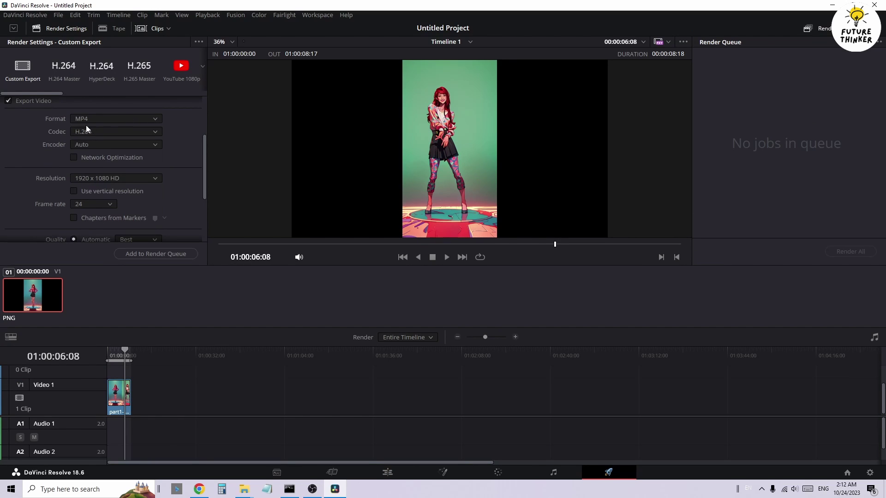
click(130, 122)
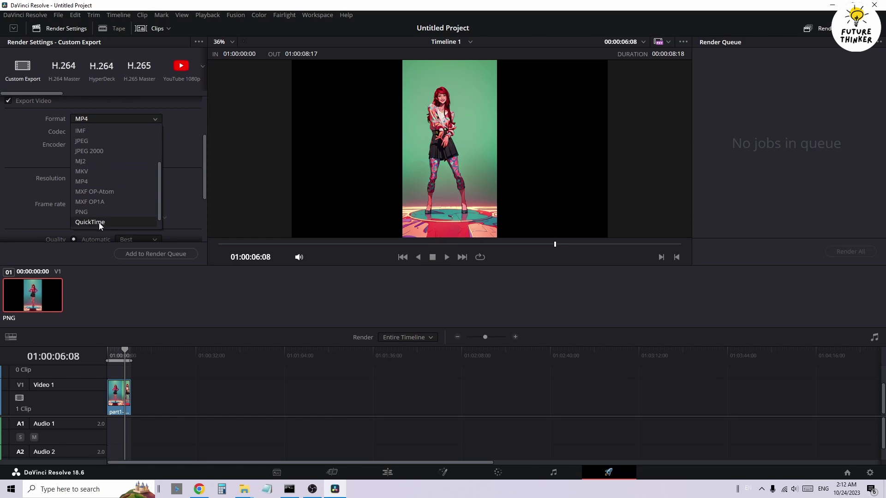
click(186, 150)
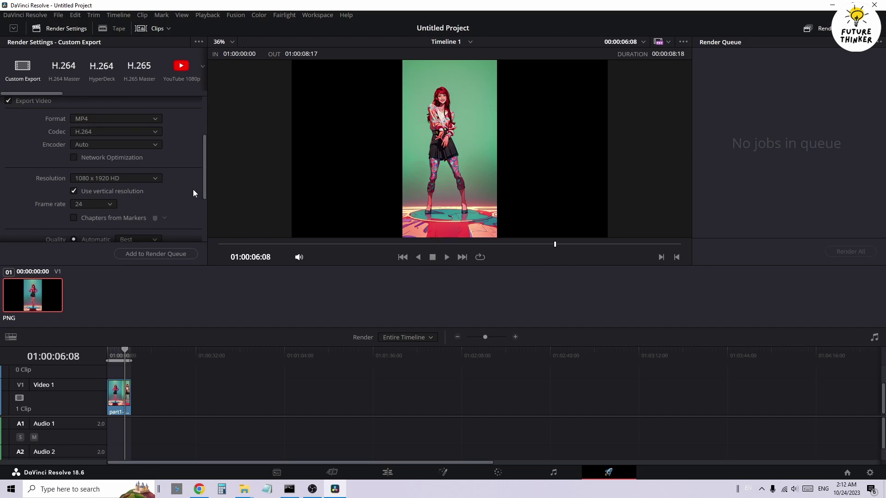
Turn on vertical resolution (1080 x 1920) in Project Settings and save.
click(870, 472)
click(471, 124)
click(640, 421)
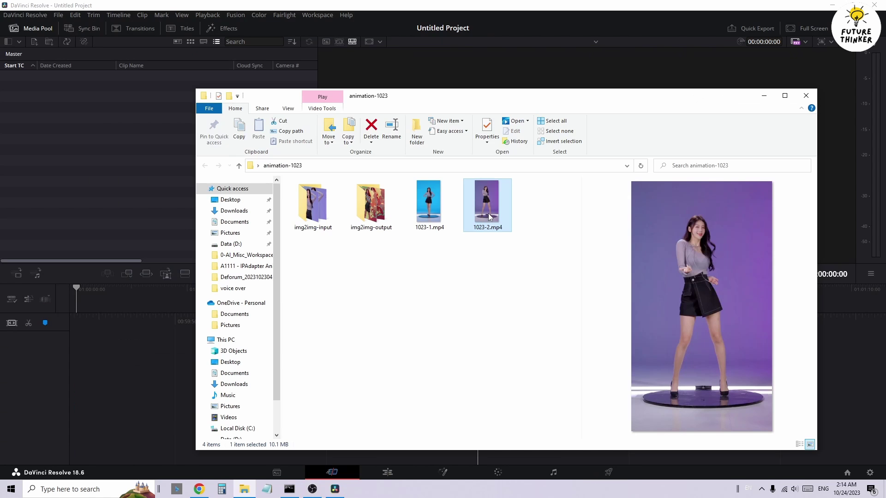
Import 1023-2.mp4 into the media pool and sort clips by date created.
mouse_move(490, 216)
mouse_down()
mouse_move(451, 259)
mouse_move(150, 212)
mouse_up()
click(523, 286)
click(125, 151)
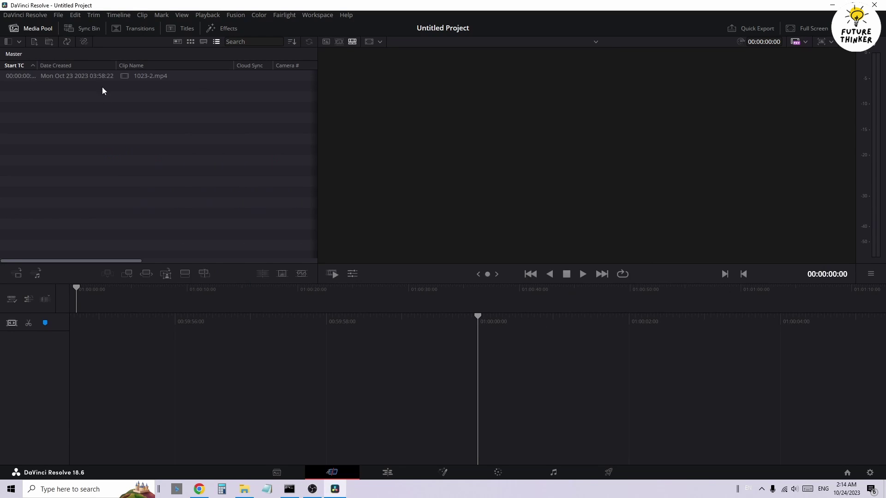
click(60, 78)
Place 1023-2.mp4 on a new timeline, delete its A1 audio, and scrub through it.
drag(59, 75, 299, 382)
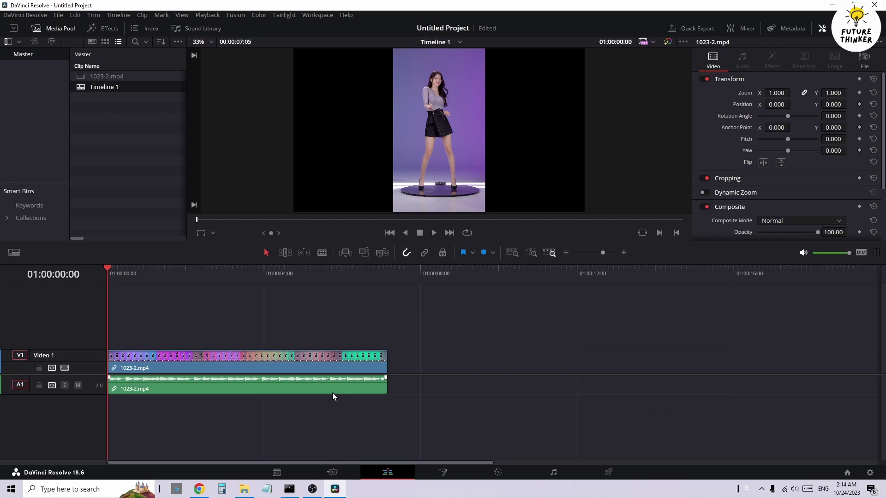
click(336, 392)
key(Delete)
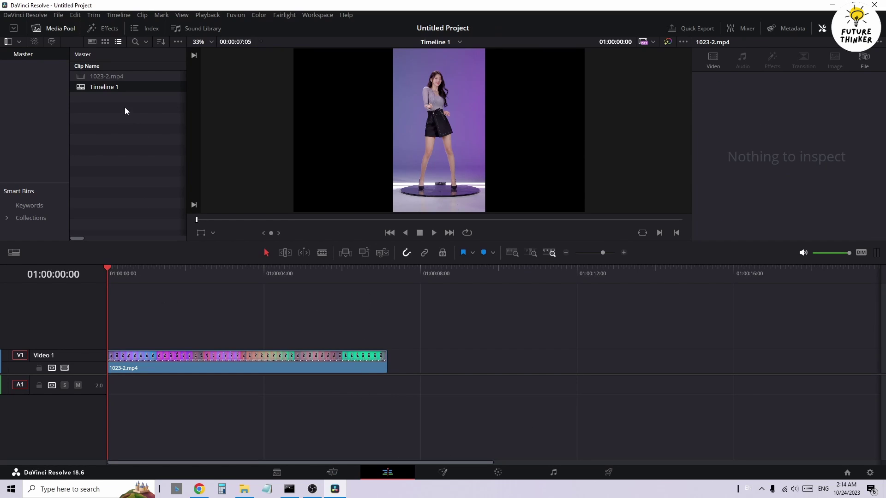
drag(116, 269, 394, 282)
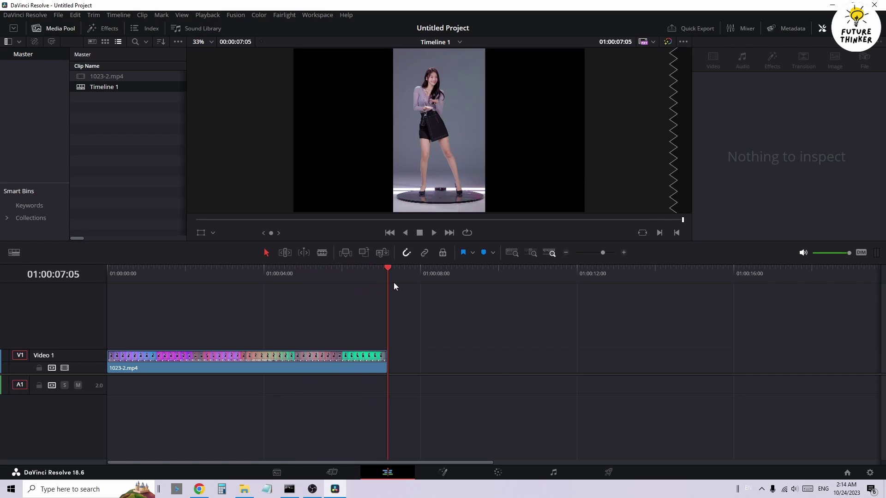
On the Deliver page, rewind to the first frame and set the render format to PNG.
click(609, 472)
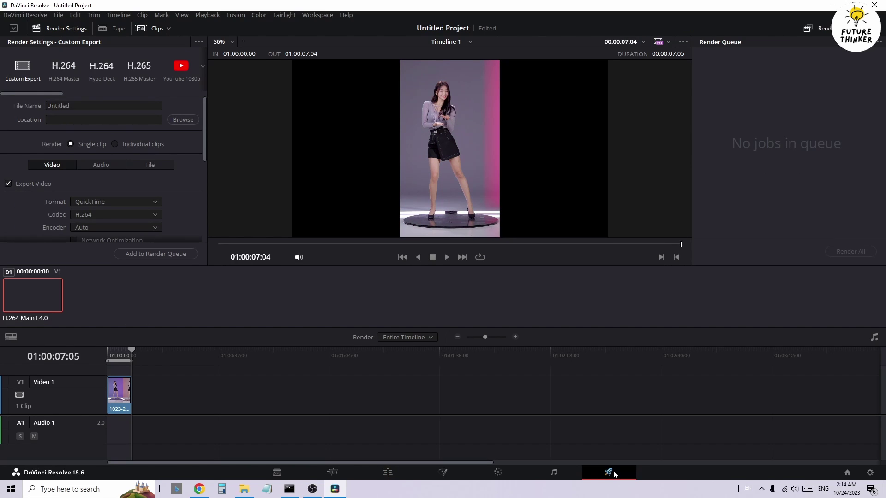
drag(132, 349, 100, 348)
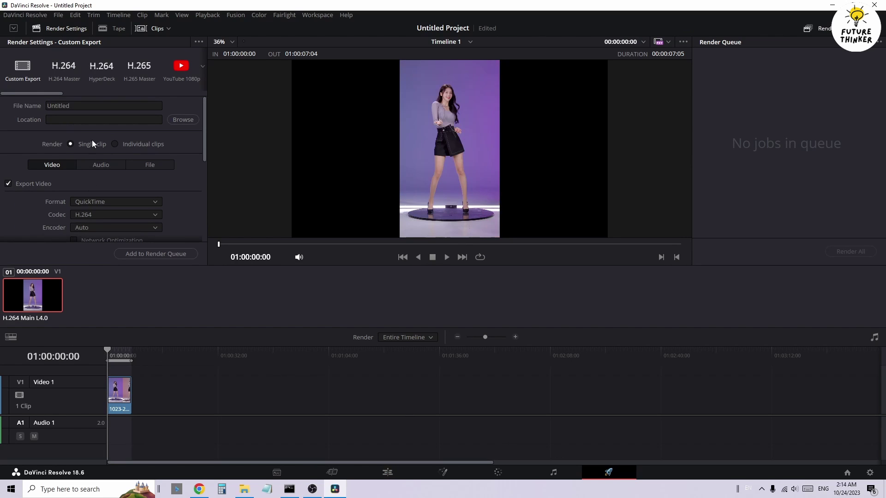
click(114, 202)
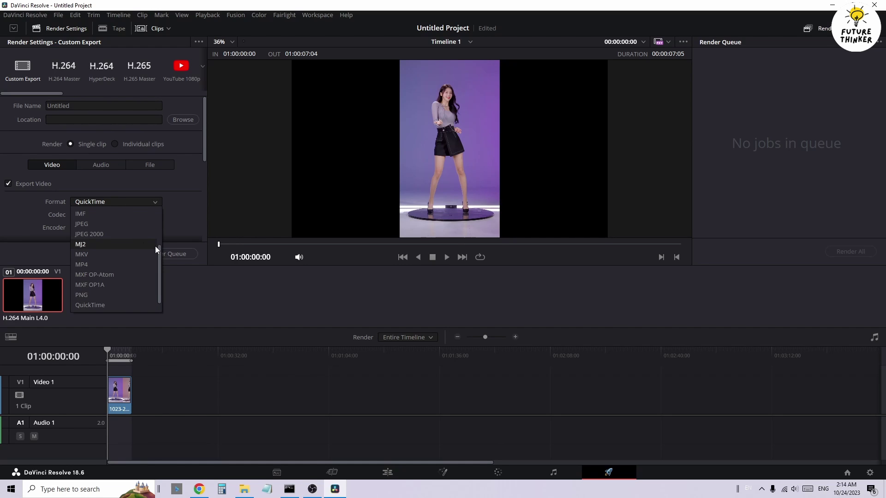
drag(159, 260, 159, 226)
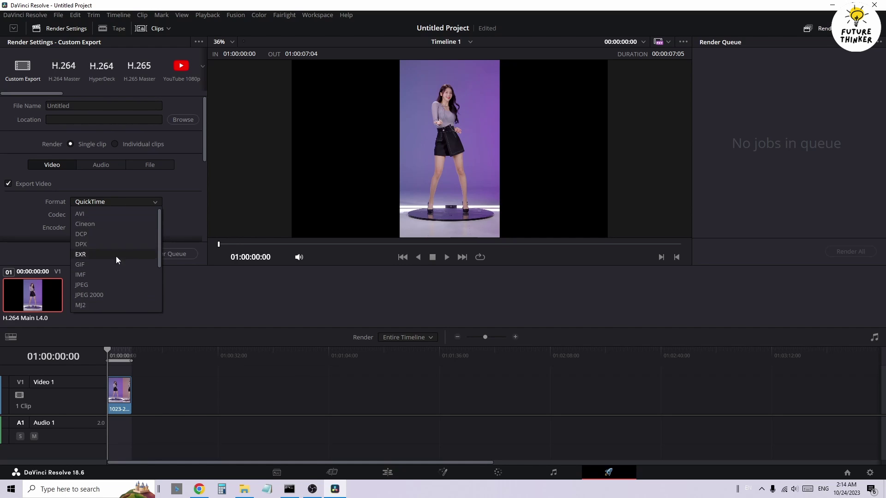
scroll(100, 288, down, 2)
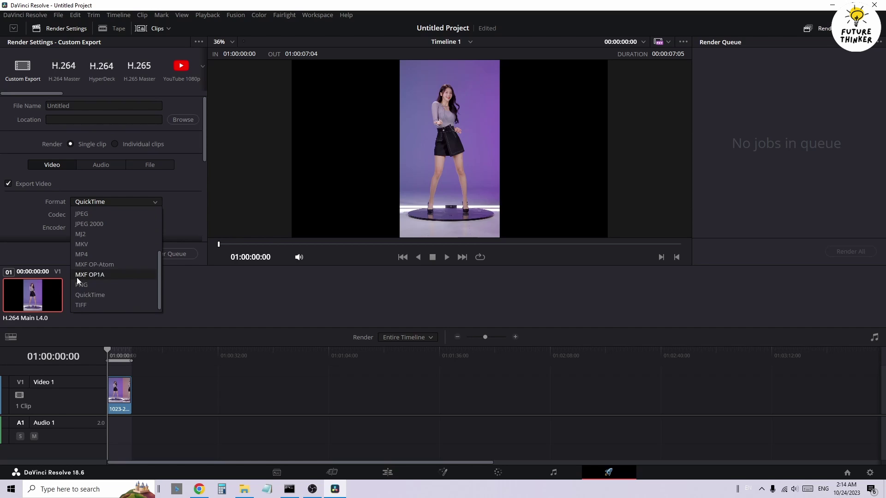
click(80, 286)
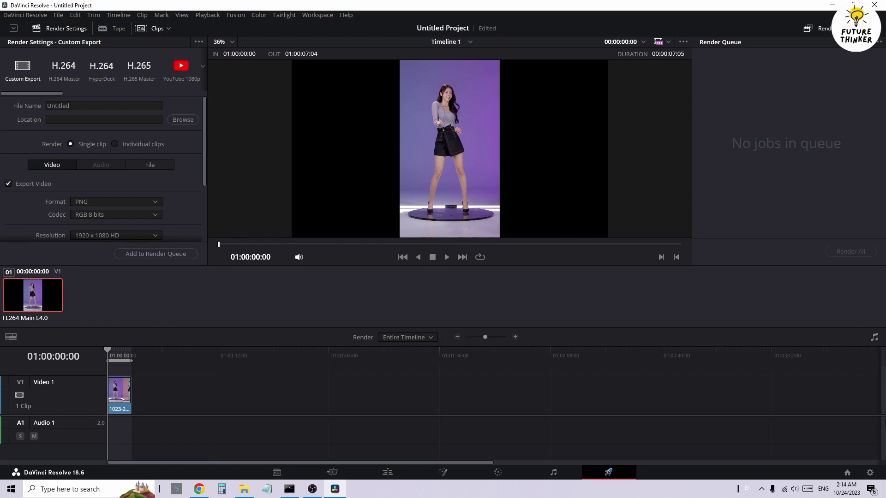
Enable 'Use vertical resolution' for 1080 x 1920 in Master Settings and save.
click(870, 473)
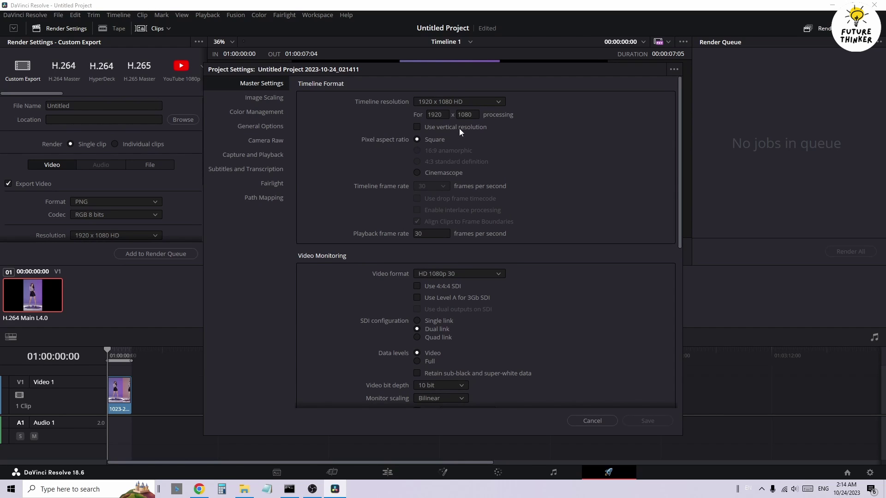
click(417, 128)
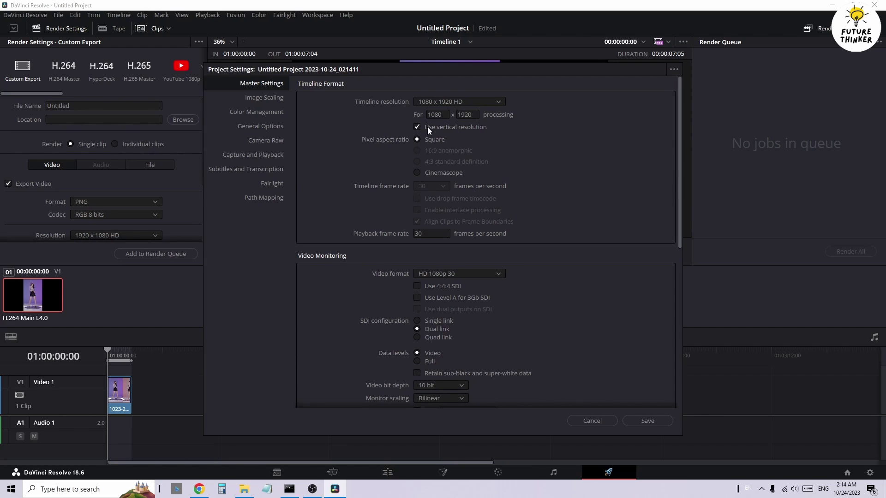
click(640, 422)
click(456, 127)
click(640, 419)
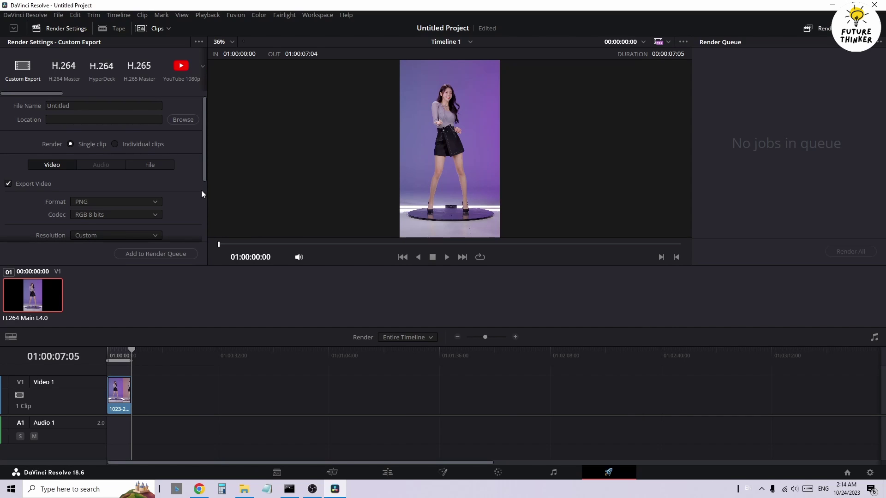
Create a new img2img-2-input folder and set it as the render location.
scroll(195, 189, down, 2)
scroll(154, 198, down, 1)
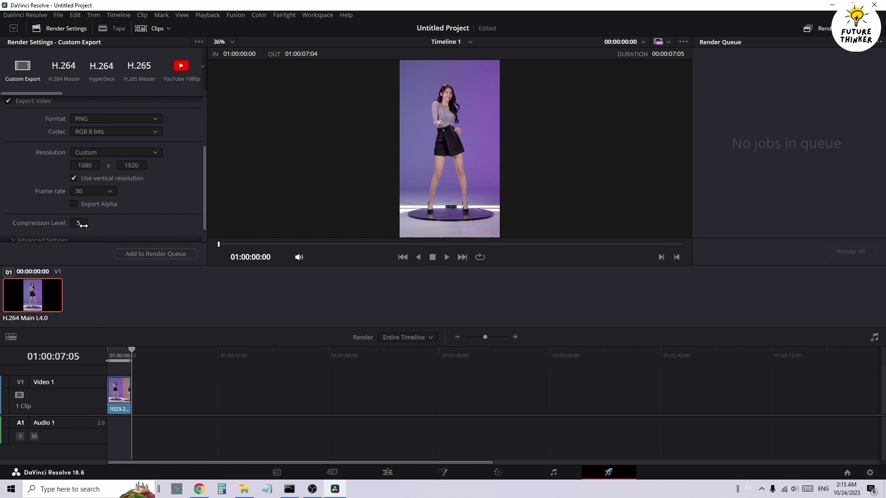
scroll(113, 223, down, 1)
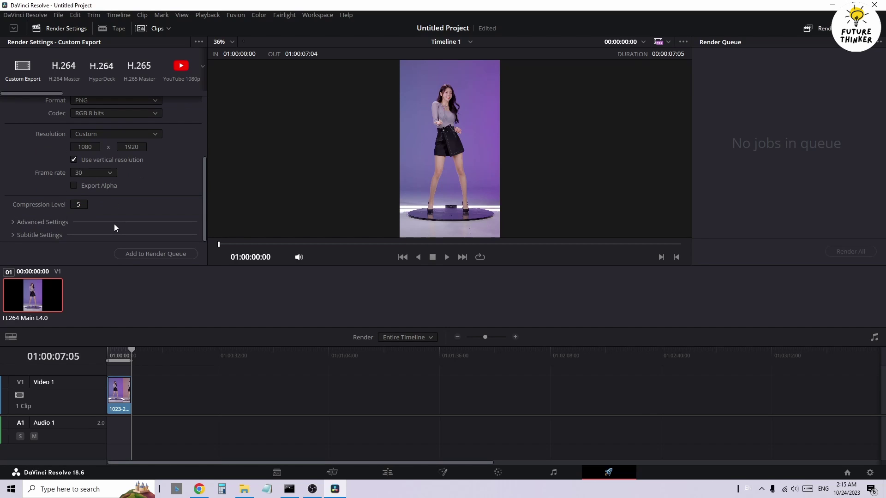
scroll(115, 223, up, 4)
scroll(125, 222, up, 1)
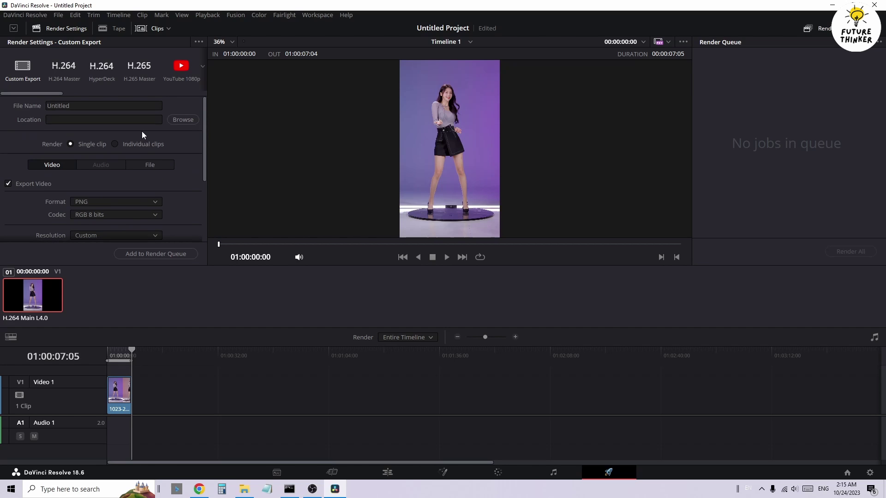
click(181, 123)
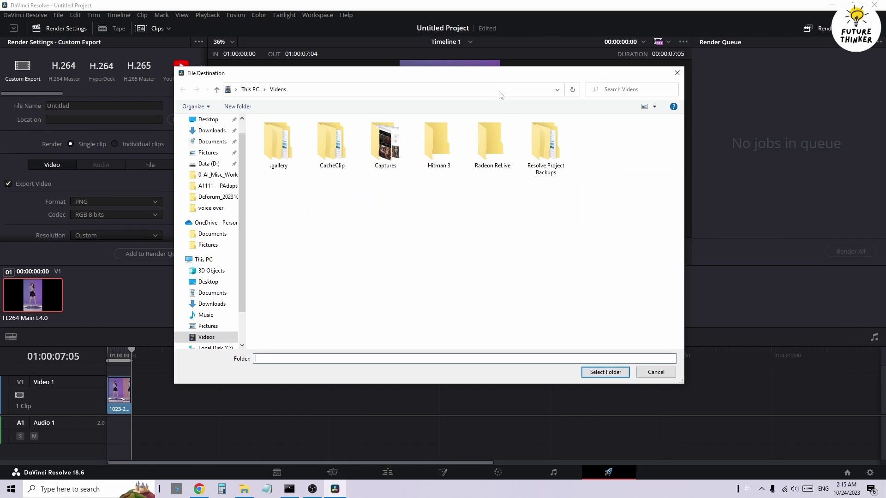
key(ctrl+shift+n)
text(img2img-2-input)
key(Return)
key(Return)
Name the output part2-, add it to the render queue and render all.
click(606, 372)
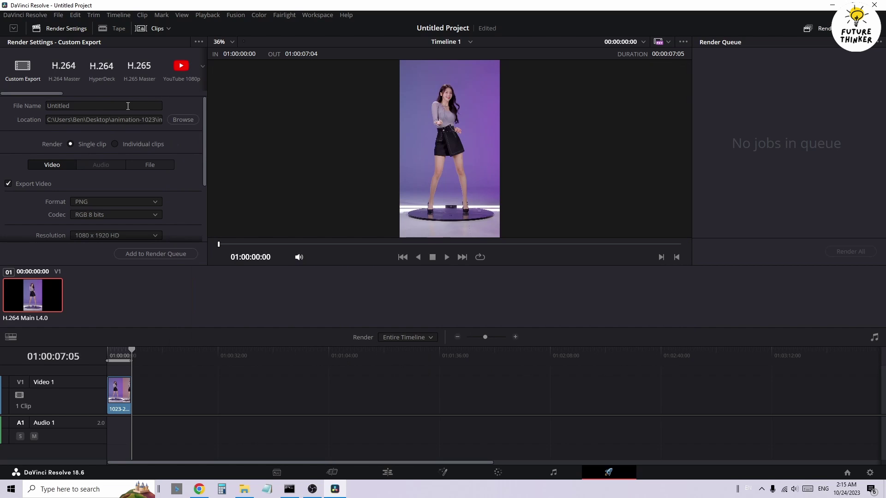
double_click(116, 106)
text(part2-)
click(156, 254)
click(851, 252)
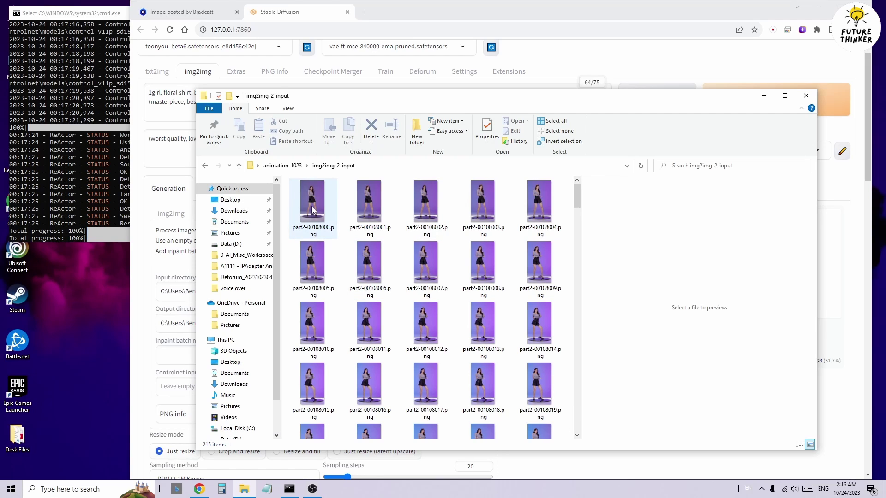
Preview several rendered part2 PNG frames in img2img-2-input, from first to last.
click(312, 210)
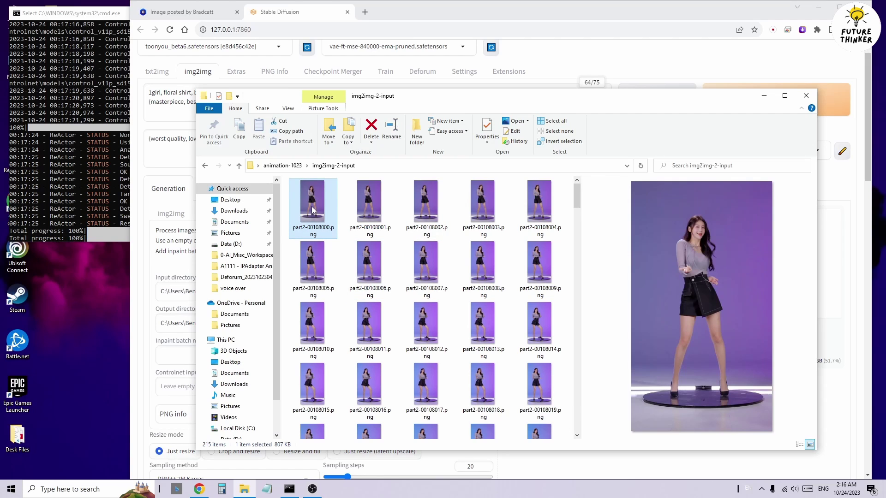
click(369, 208)
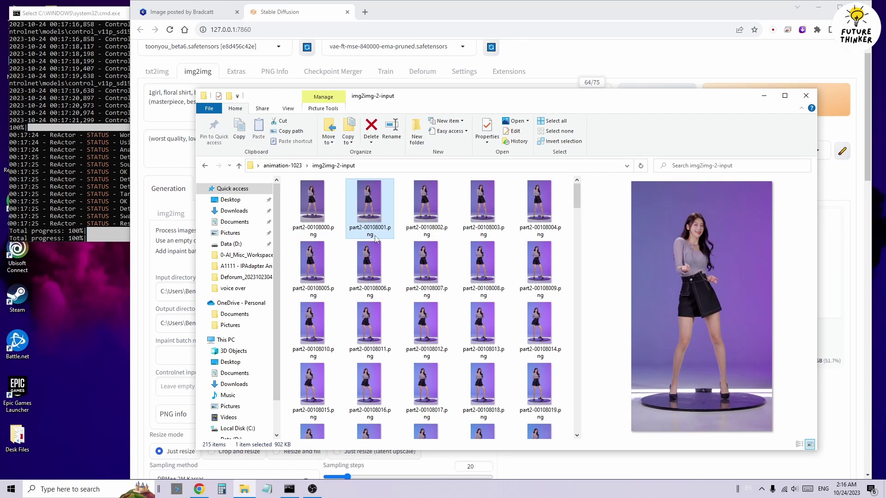
click(379, 273)
scroll(392, 357, down, 10)
scroll(396, 360, down, 10)
scroll(406, 362, down, 5)
click(539, 405)
click(544, 358)
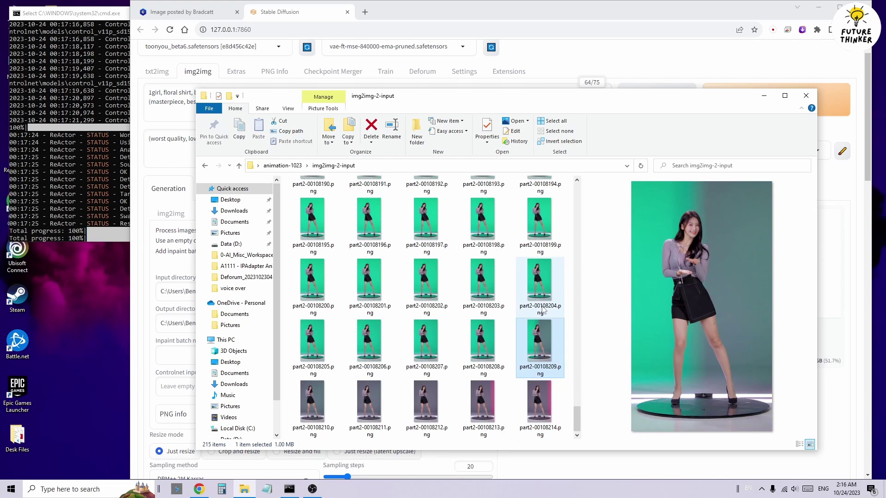
click(542, 284)
click(540, 234)
scroll(533, 248, up, 7)
scroll(534, 248, up, 8)
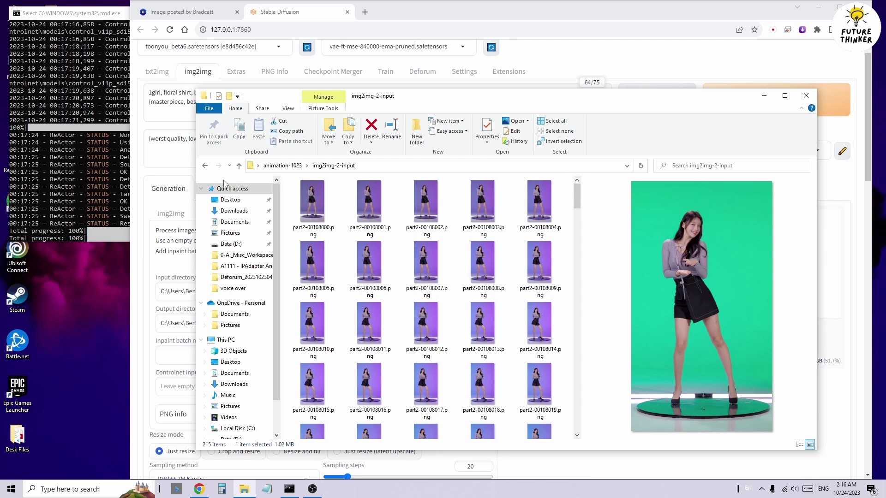
Open the img2img-input and img2img-output folders, then return to the Stable Diffusion page.
click(205, 165)
click(369, 218)
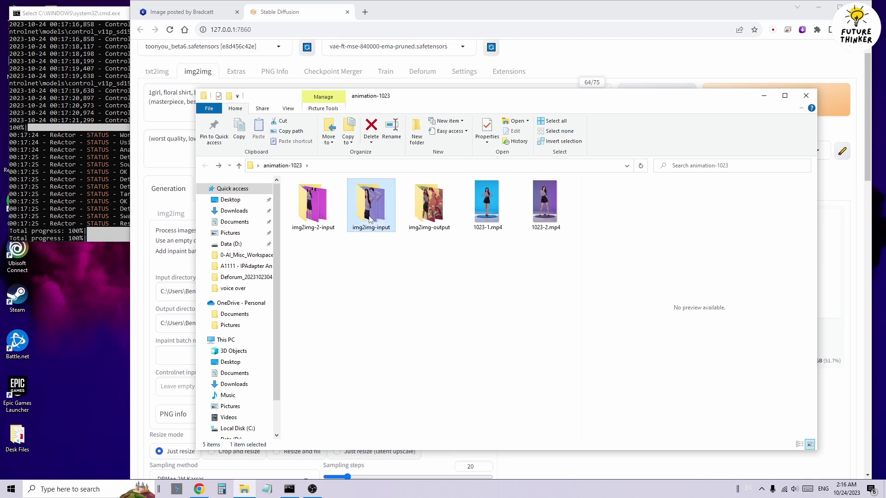
double_click(377, 215)
key(alt+Left)
double_click(409, 210)
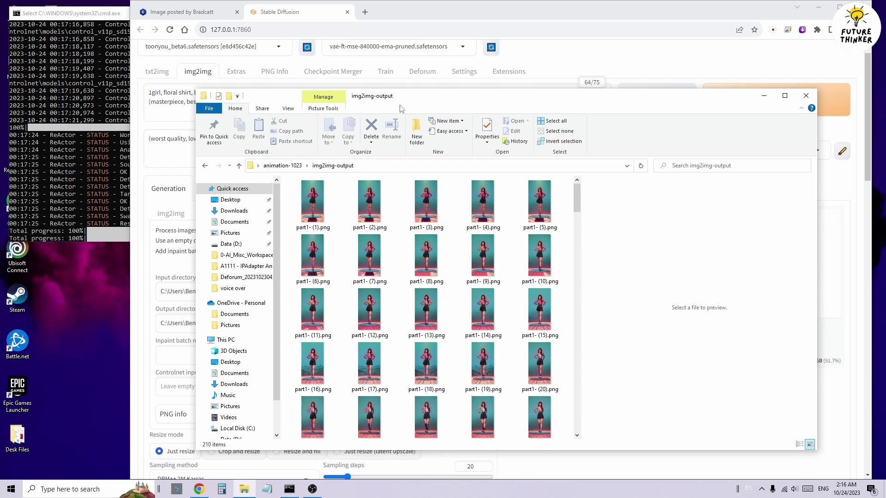
click(171, 215)
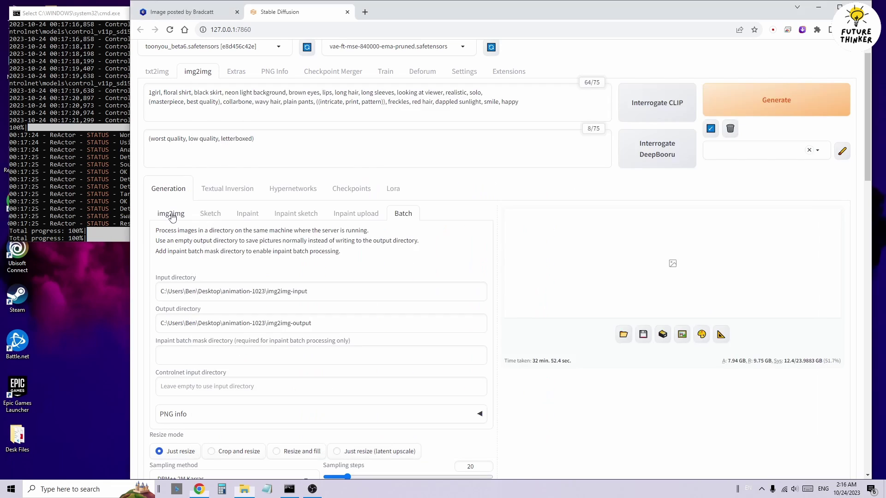
Generate a restyled image of the dancer frame from the maximized img2img tab.
drag(533, 2, 533, 37)
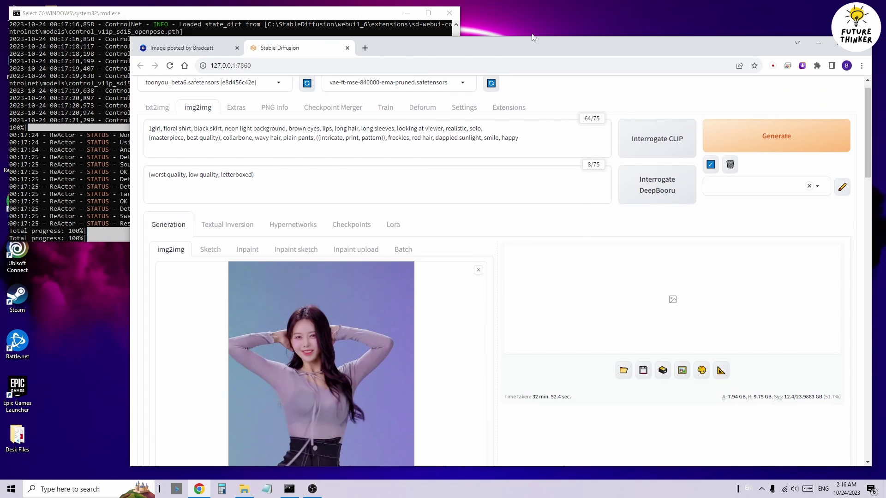
click(839, 43)
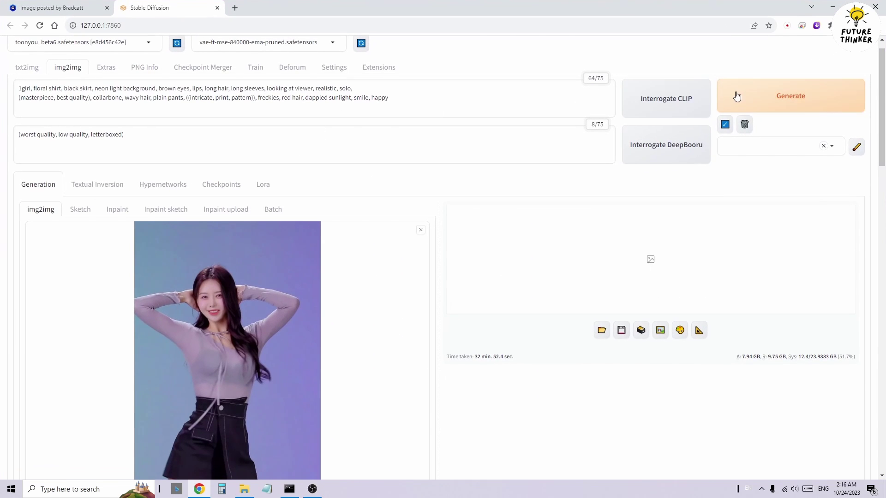
click(737, 96)
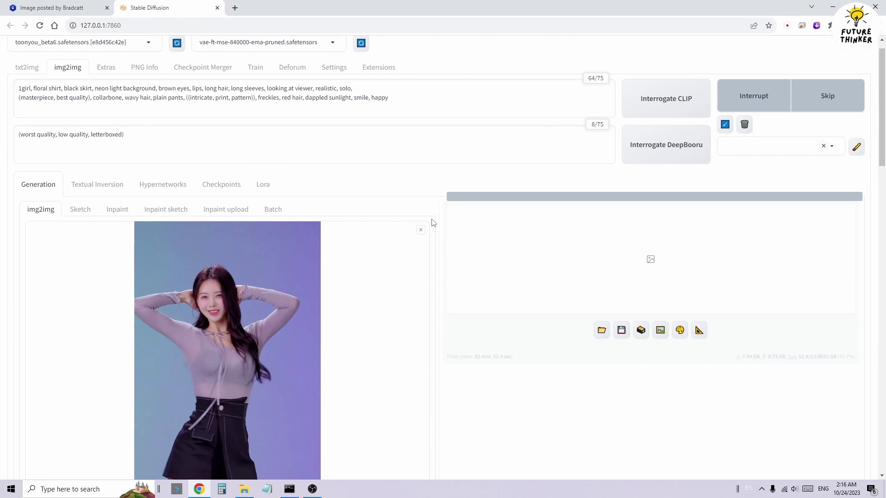
scroll(432, 223, down, 2)
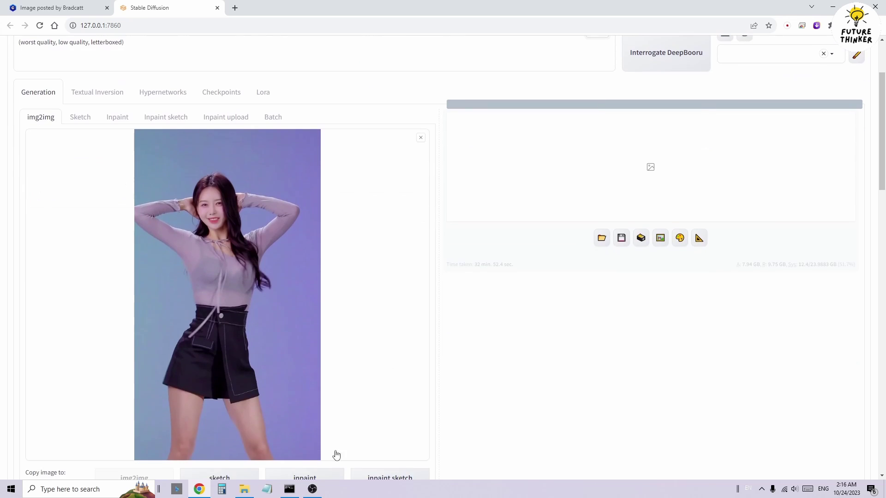
click(289, 489)
click(347, 166)
right_click(348, 169)
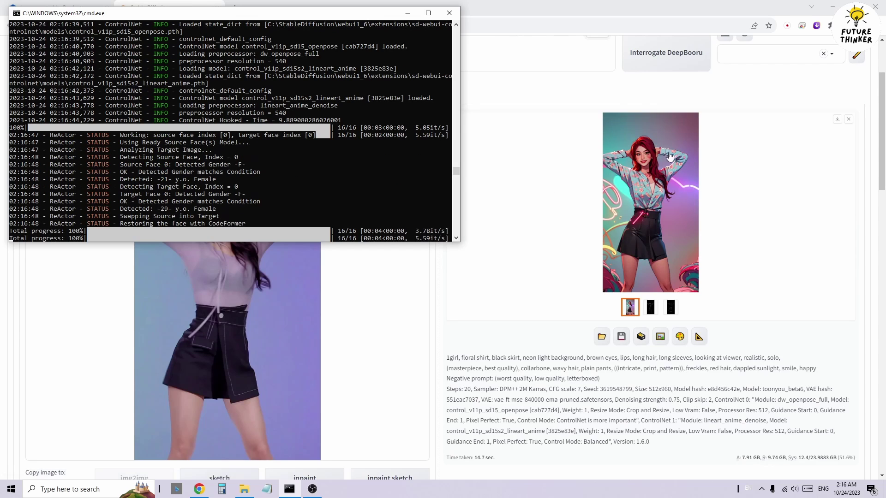
View the red-haired anime girl result at full size, then close it.
click(676, 197)
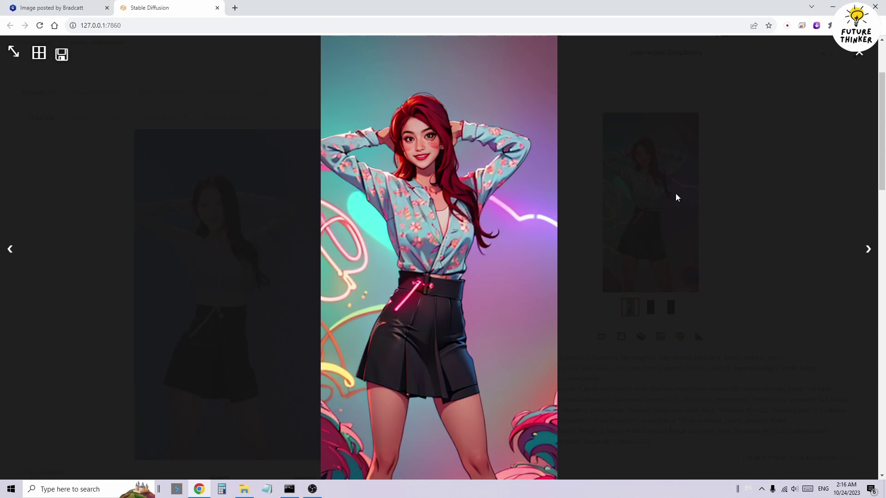
click(812, 204)
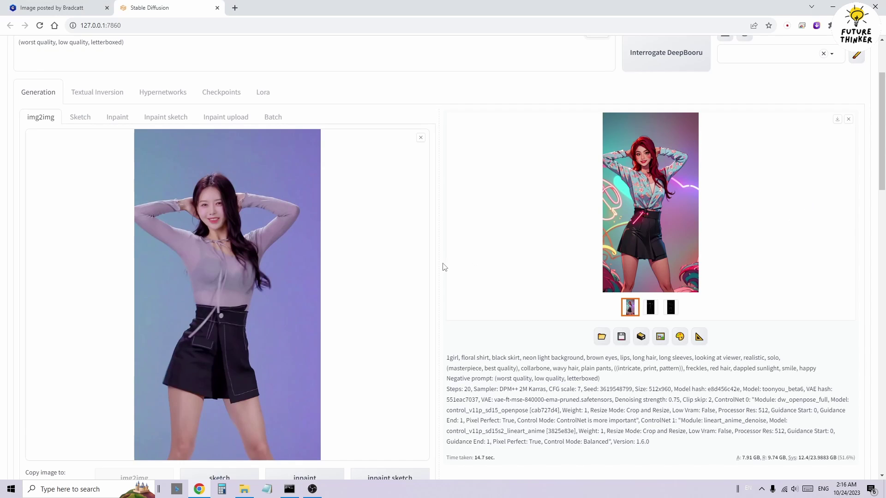
scroll(619, 283, down, 9)
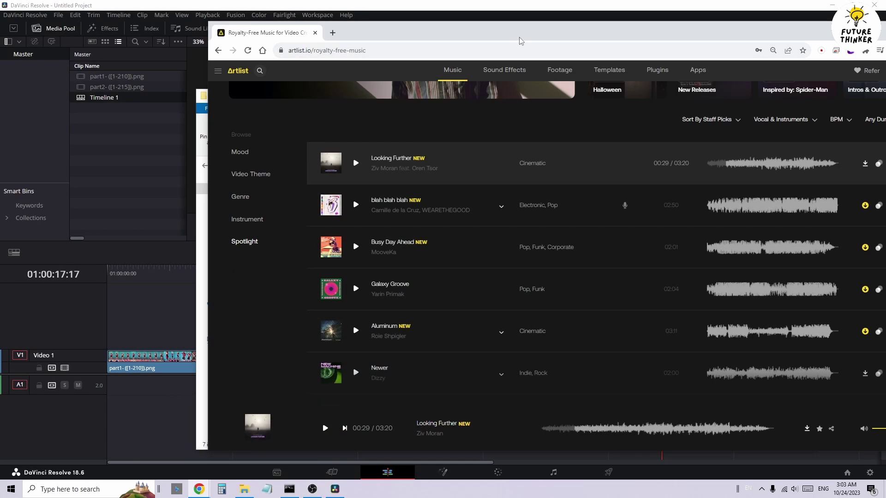
Browse the Artlist royalty-free music list and return to the animation-1023 folder window.
scroll(517, 172, up, 1)
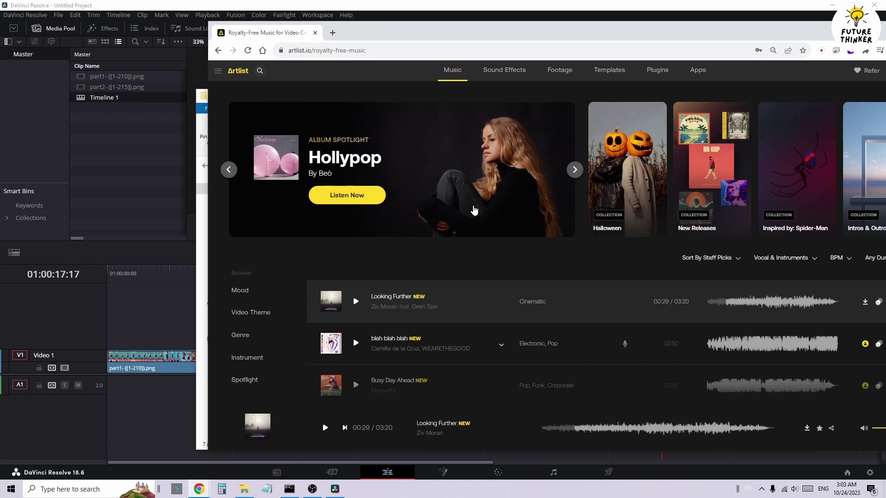
scroll(541, 220, down, 3)
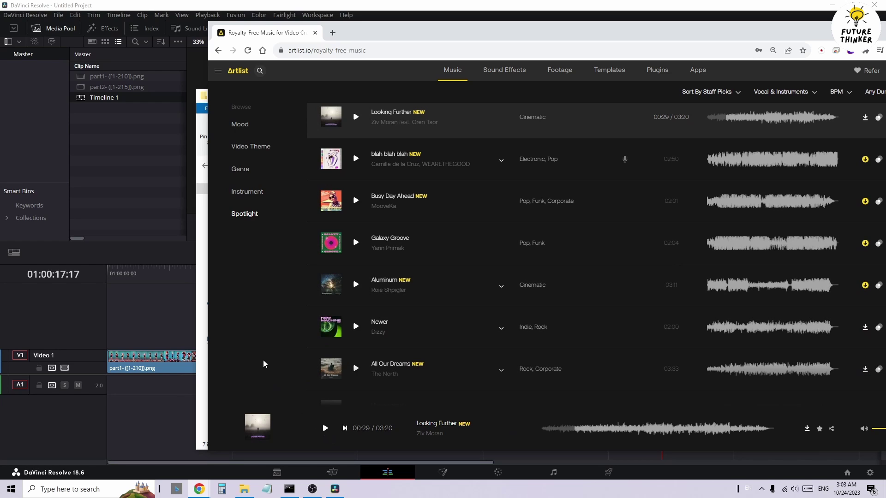
click(193, 280)
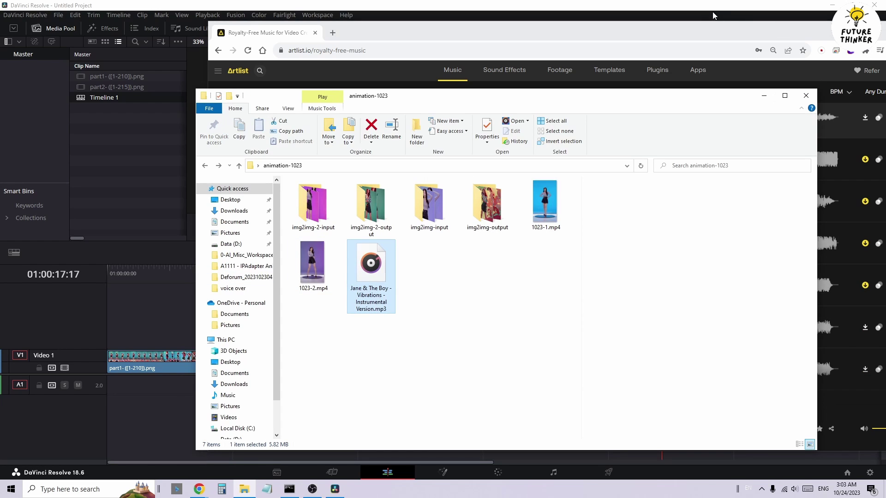
Import the Vibrations mp3 into the Media Pool and place it on track A1.
click(685, 33)
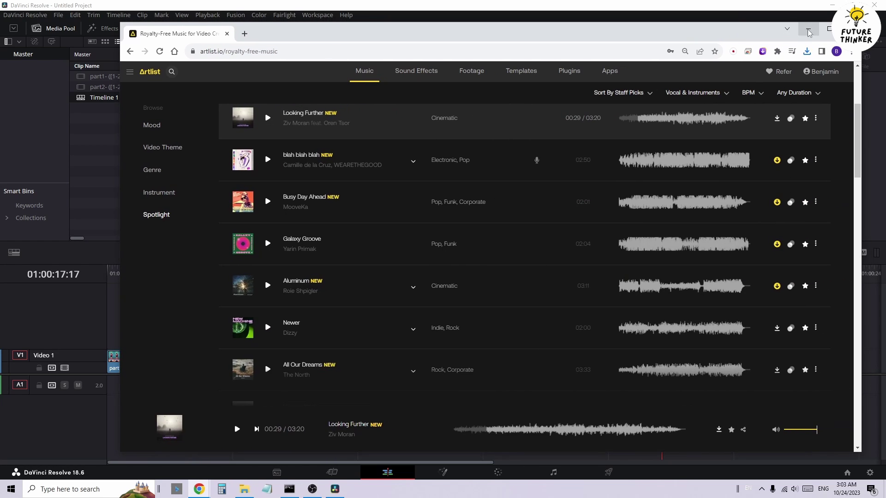
click(789, 29)
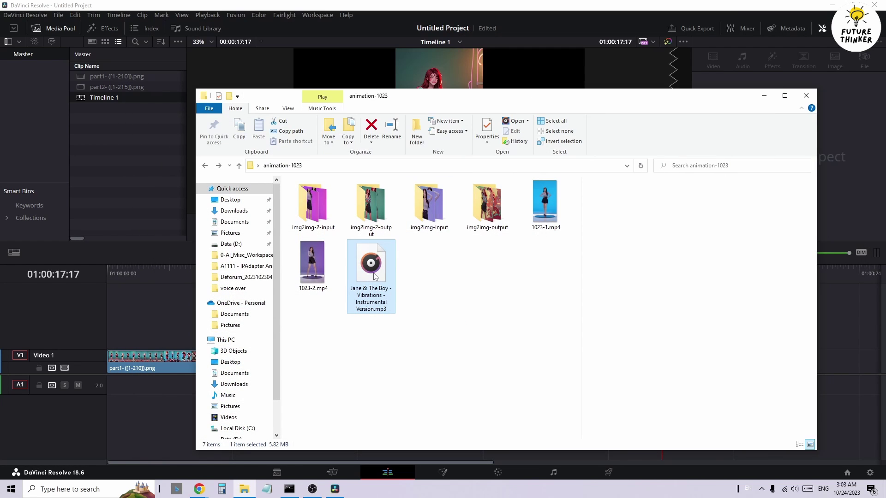
drag(381, 274, 112, 151)
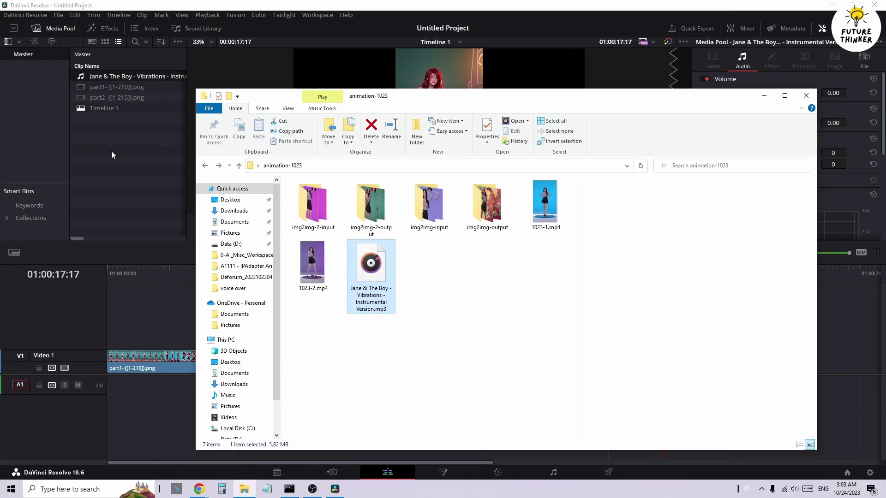
click(142, 222)
mouse_move(155, 78)
mouse_down()
mouse_move(110, 387)
mouse_move(168, 386)
mouse_move(109, 386)
mouse_up()
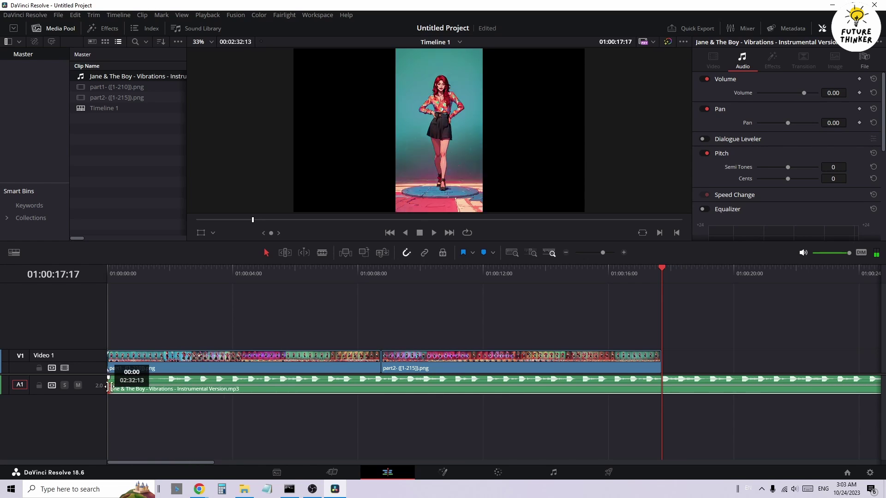
Play the timeline from the start to review the dance parts with music.
click(116, 275)
key(space)
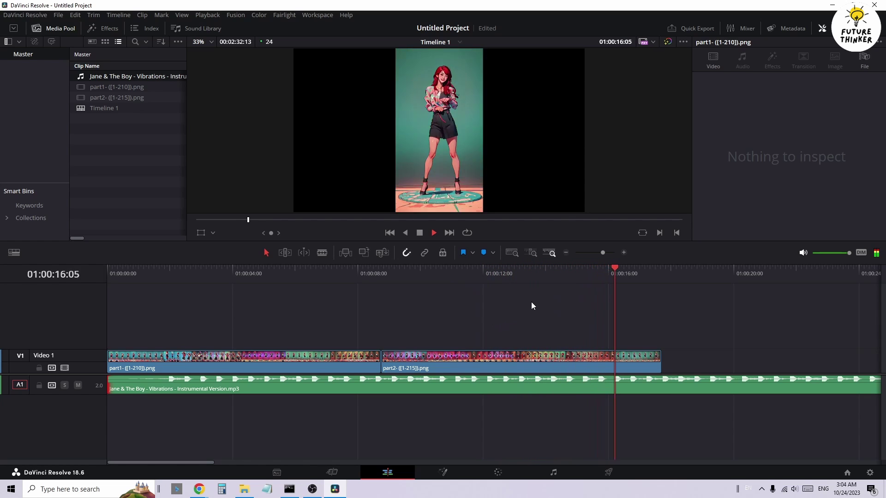
key(space)
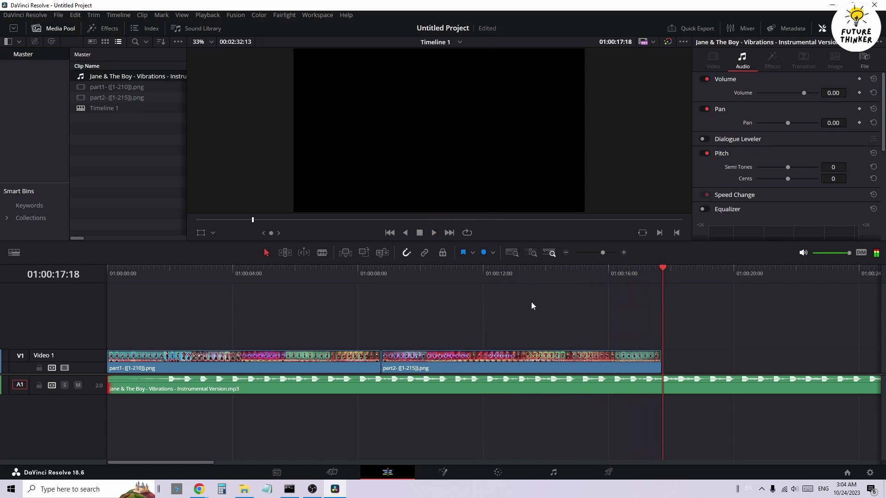
Cut the music where part2 ends, delete the leftover, and fade it out.
key(b)
click(664, 387)
key(a)
click(671, 387)
key(Delete)
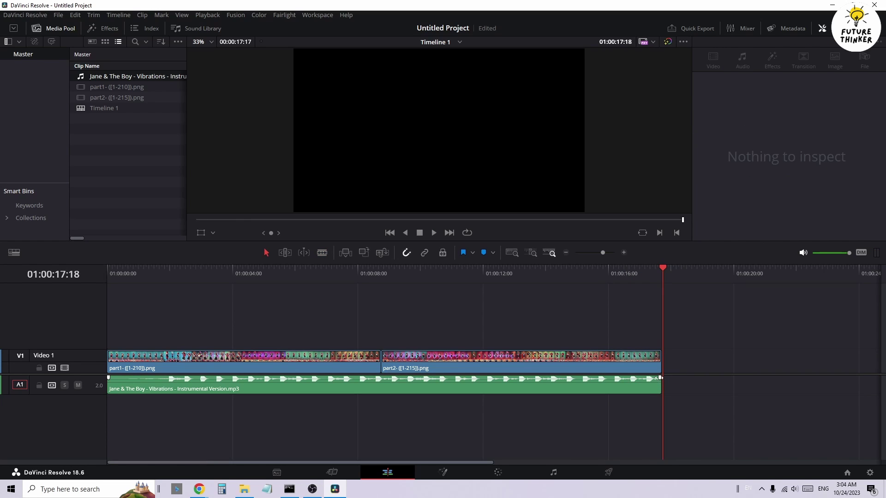
mouse_move(660, 377)
mouse_down()
mouse_move(652, 378)
mouse_move(660, 378)
mouse_up()
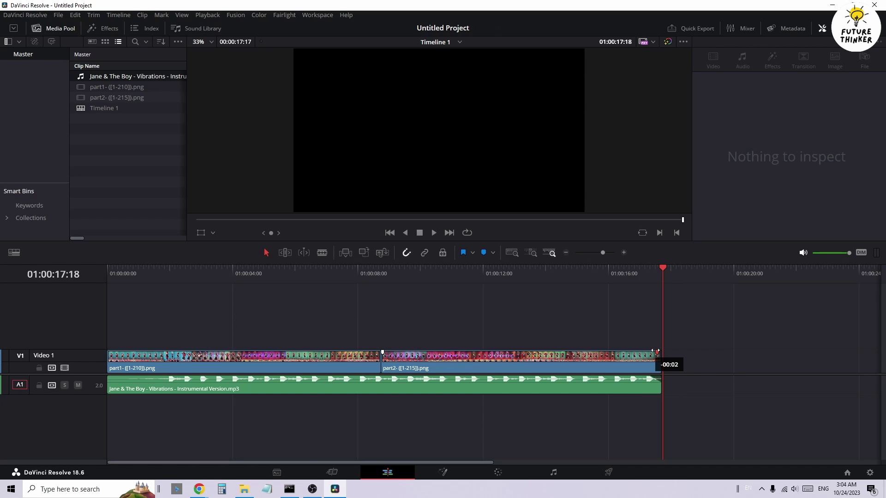
click(549, 411)
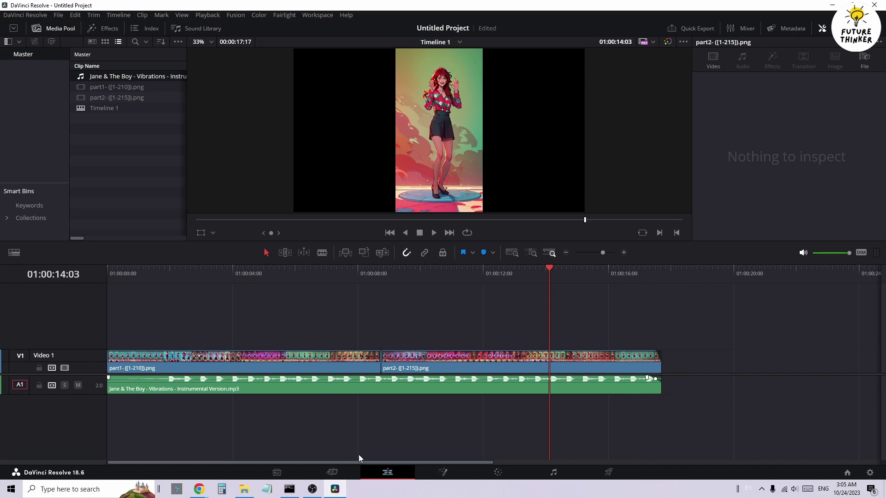
Set the render location to the animation-1023 folder path.
click(609, 473)
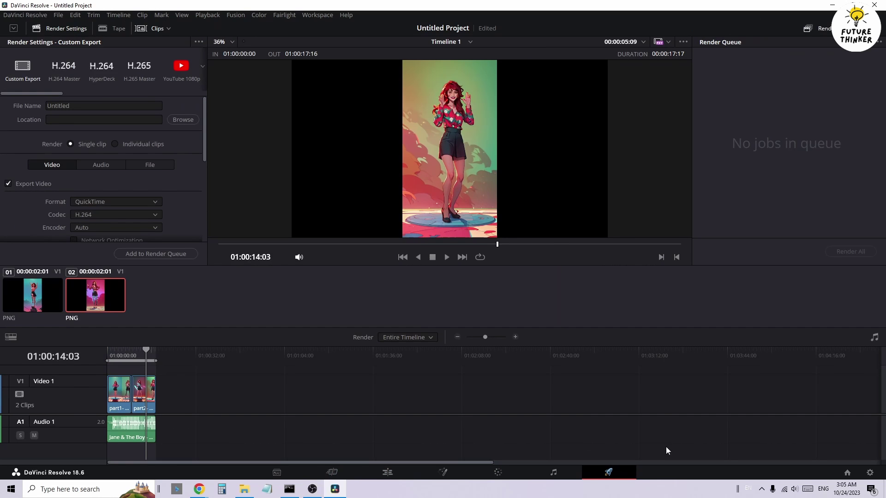
click(244, 489)
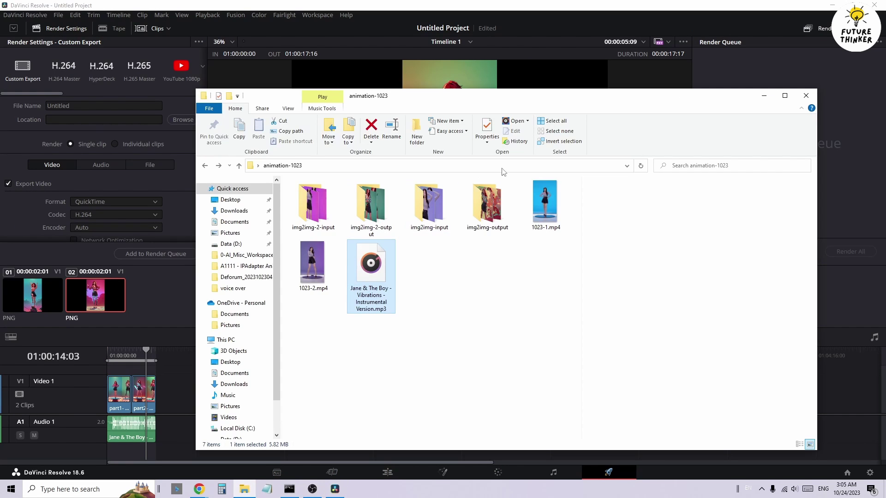
click(517, 166)
key(ctrl+c)
click(115, 119)
key(ctrl+v)
Name the output export and choose MP4 as the render format.
double_click(120, 107)
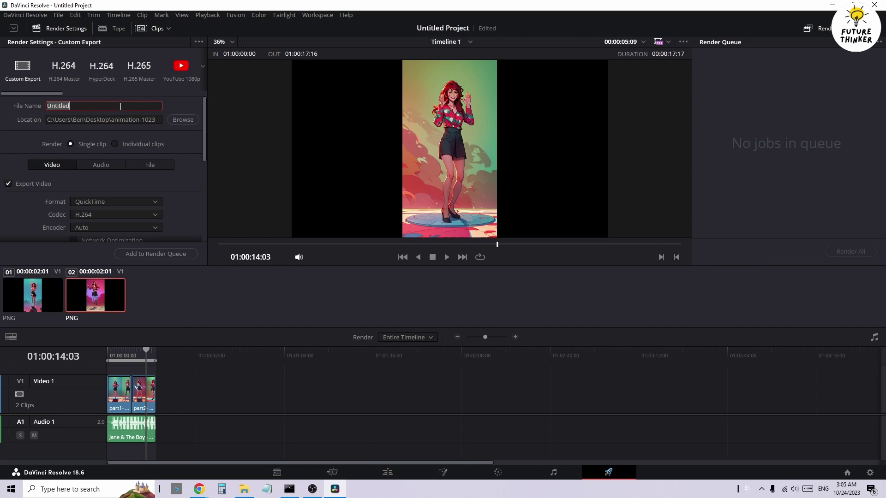
text(export)
scroll(166, 161, down, 2)
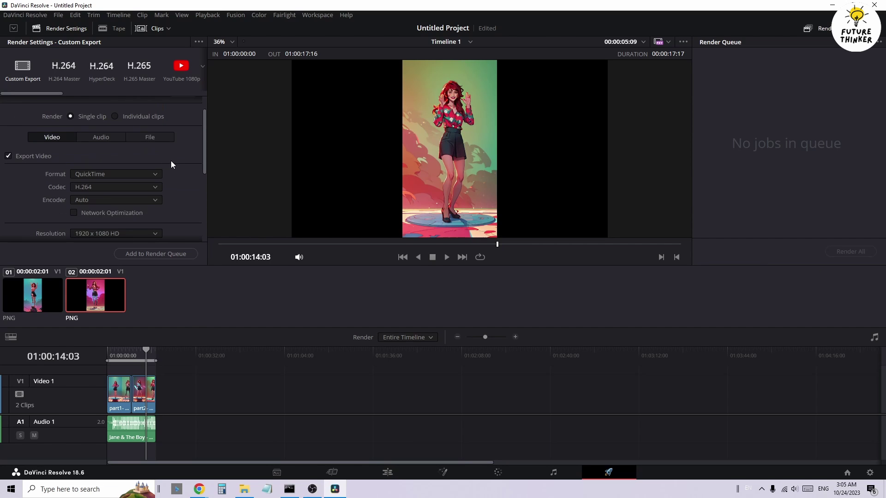
click(143, 175)
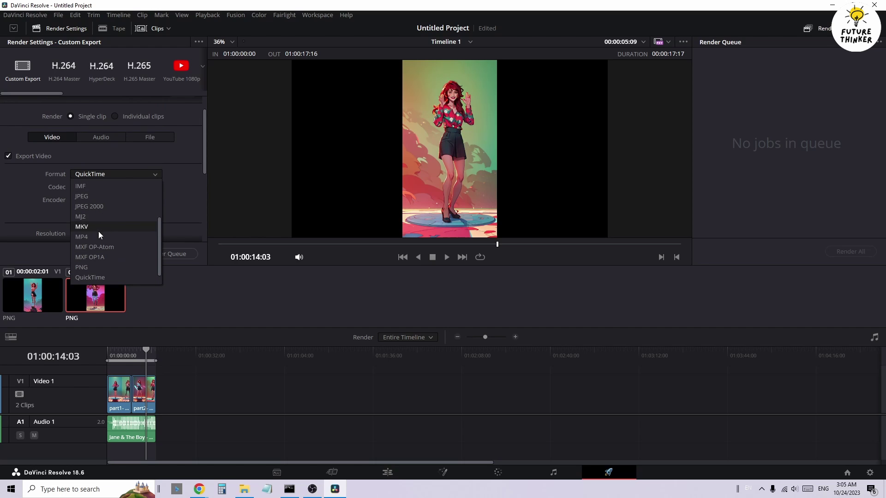
click(85, 237)
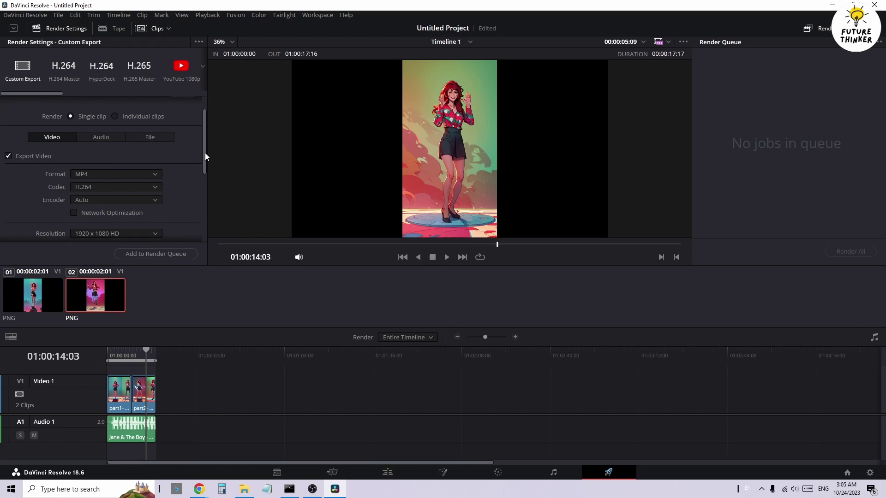
drag(206, 156, 202, 191)
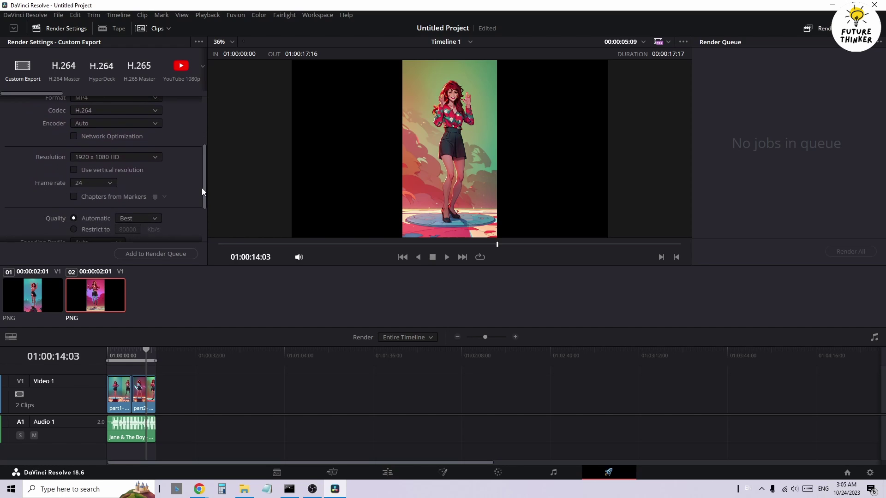
Apply vertical 1080x1920 project settings and set the frame rate to 30 fps.
click(869, 473)
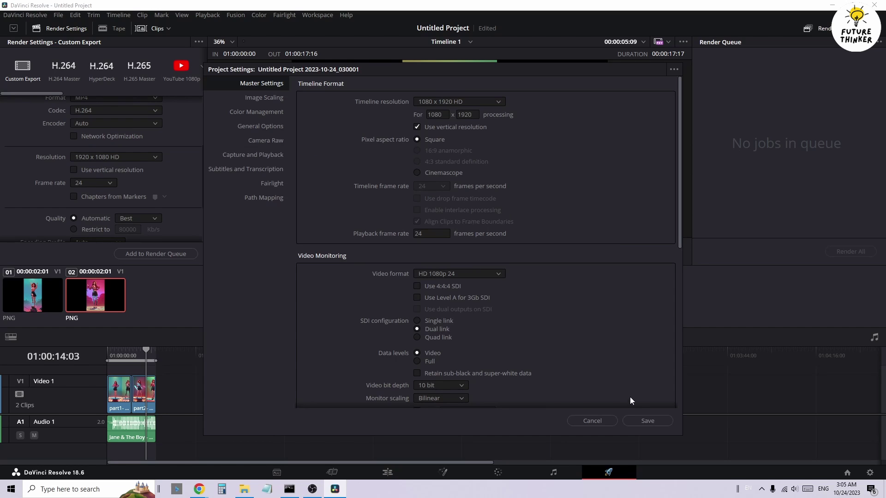
click(651, 421)
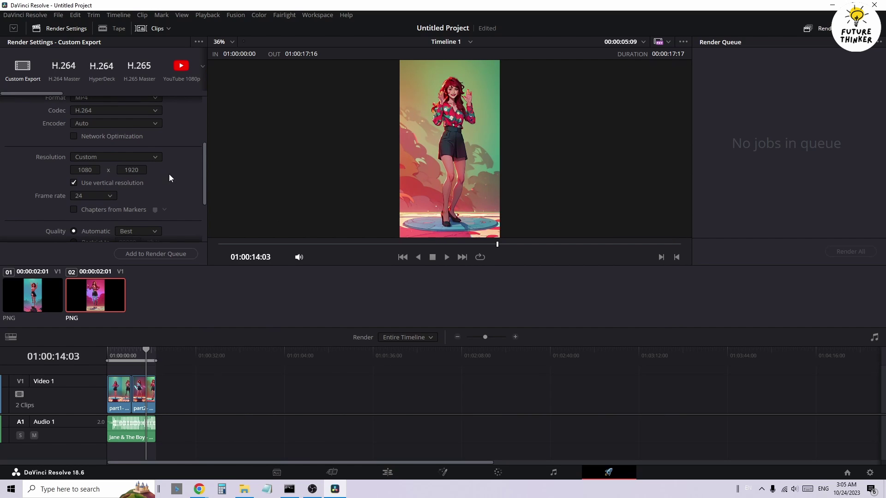
click(108, 197)
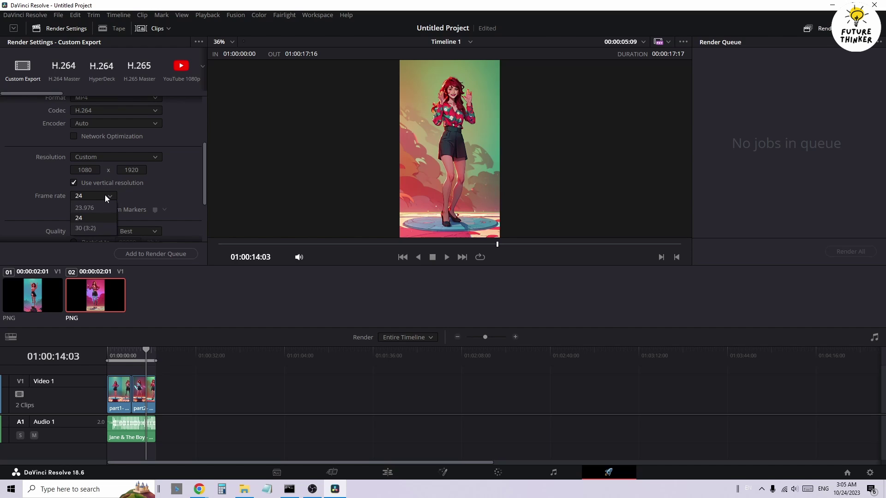
click(101, 227)
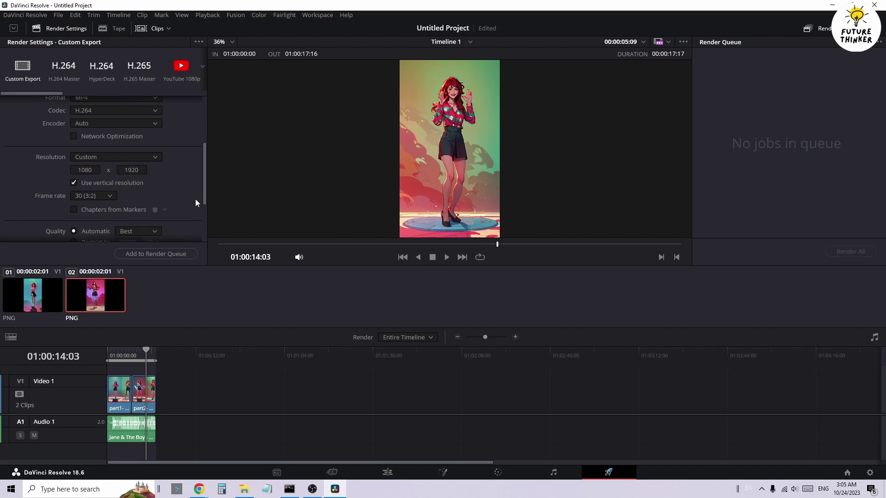
scroll(196, 193, down, 1)
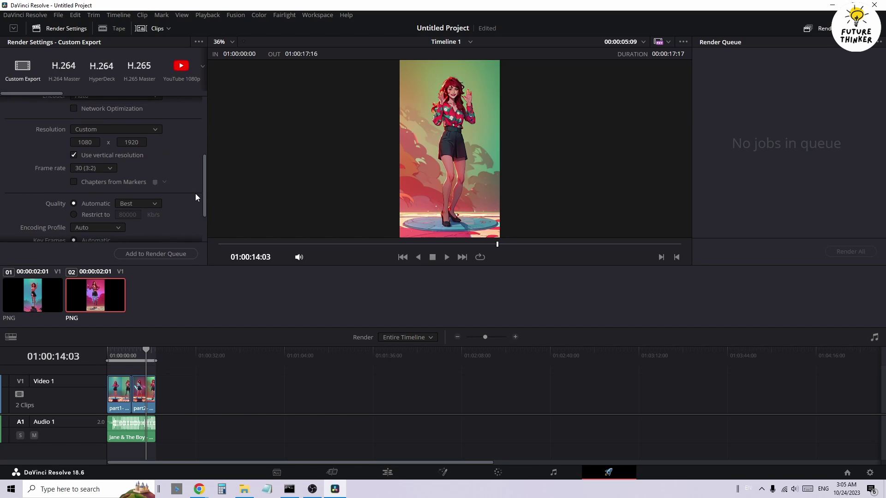
scroll(195, 193, down, 1)
scroll(152, 220, down, 1)
scroll(118, 155, up, 2)
scroll(116, 155, up, 2)
Add a second audio output track from the timeline in the Audio settings.
scroll(99, 118, up, 1)
click(100, 118)
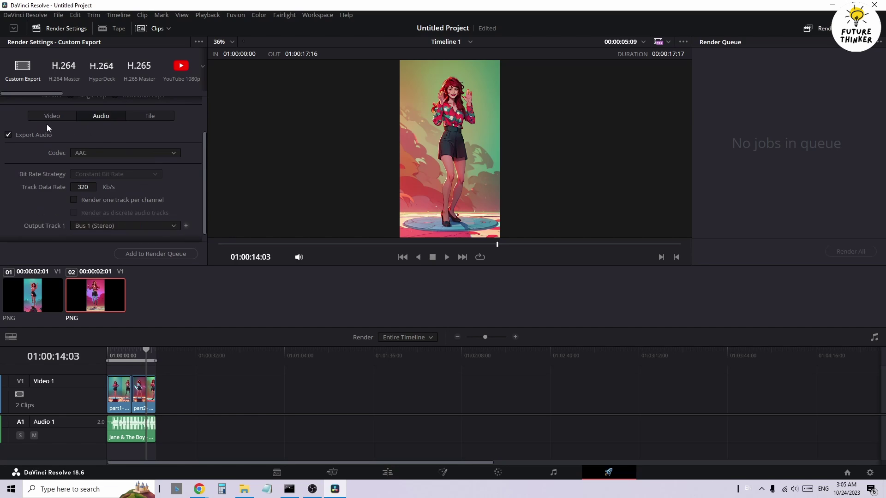
scroll(132, 152, down, 1)
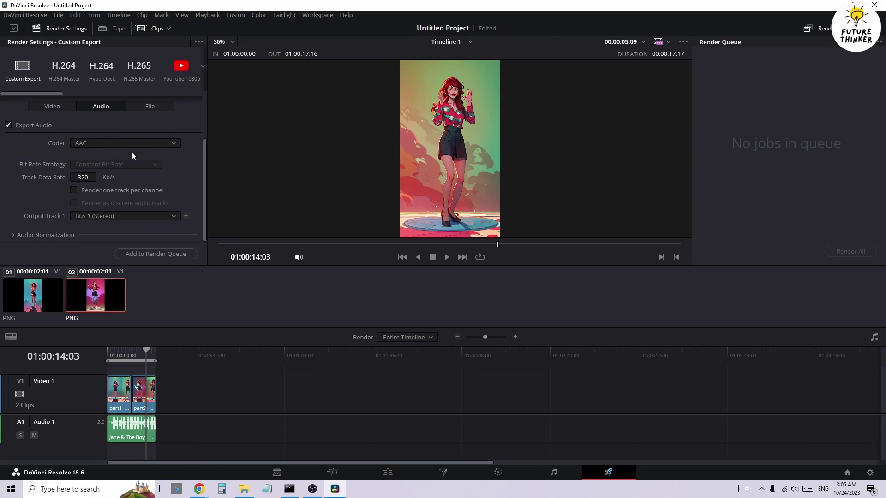
click(100, 217)
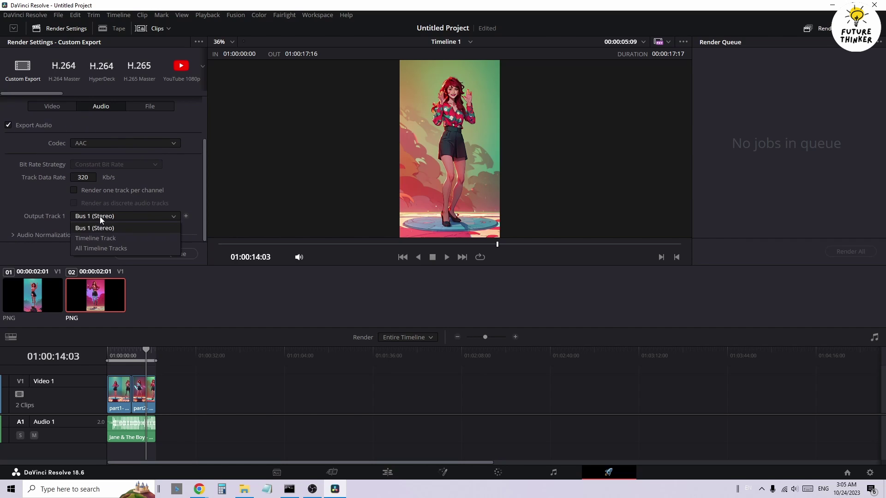
click(185, 216)
click(148, 230)
click(129, 253)
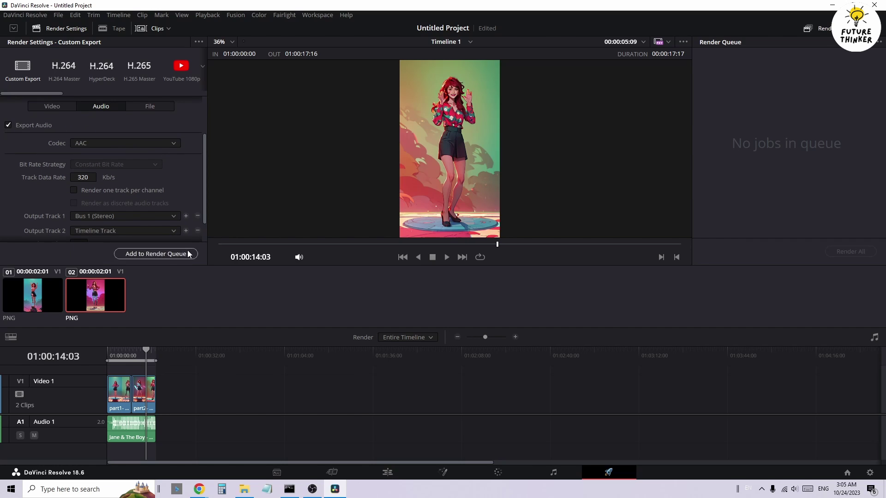
Queue the job as Untitled.mp4 in animation-1023 and render all.
click(187, 257)
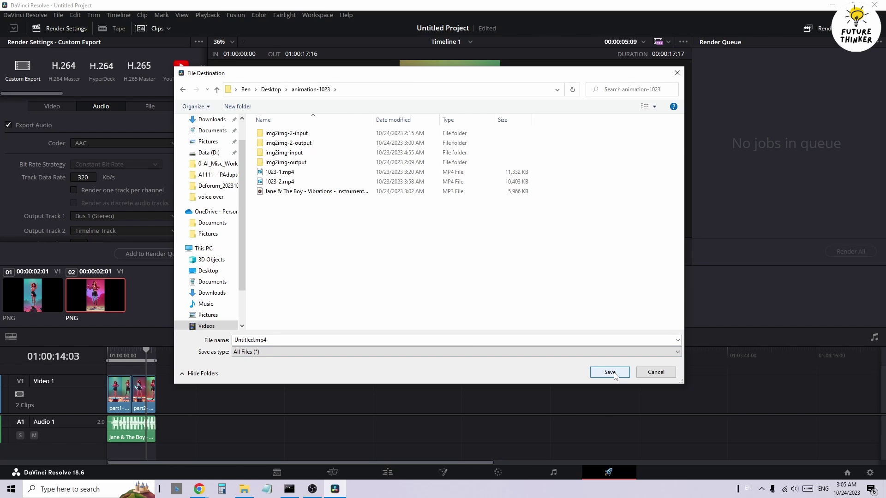
click(609, 372)
scroll(179, 182, up, 3)
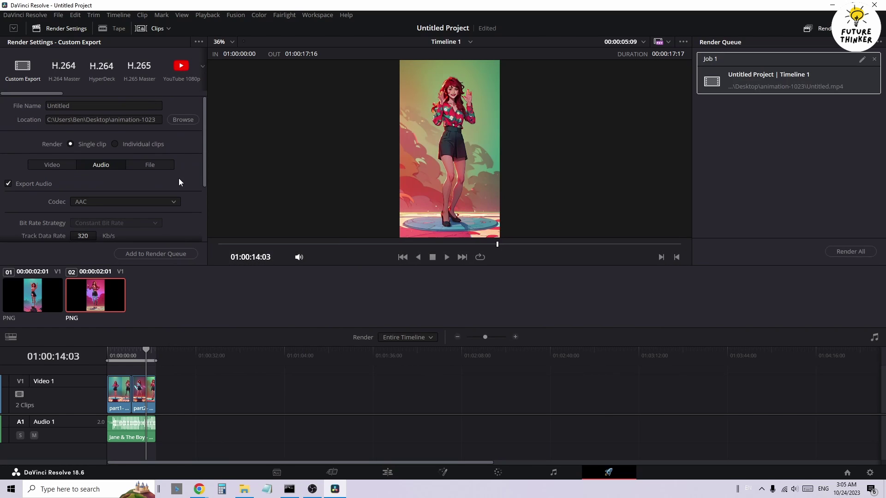
click(56, 165)
click(120, 107)
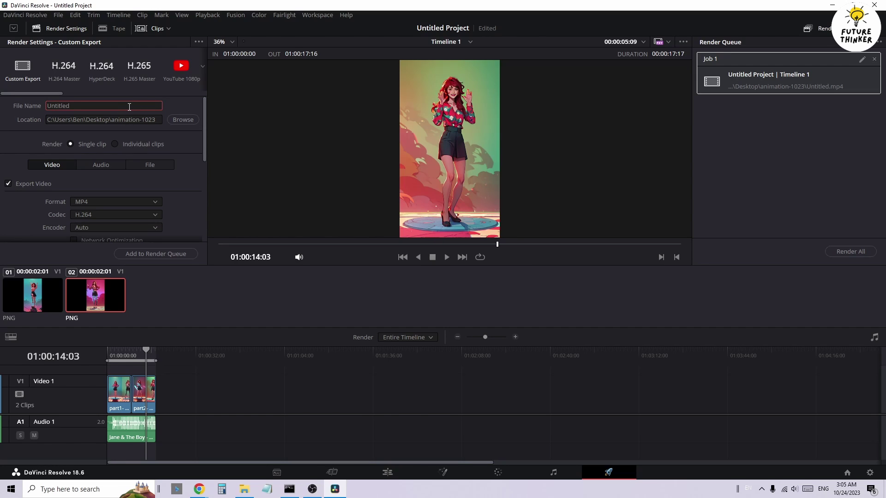
click(859, 253)
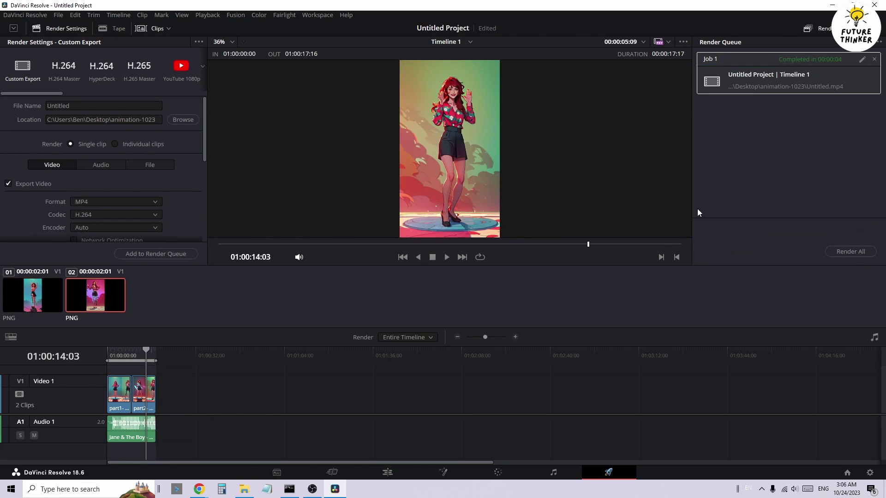
Open Untitled.mp4 from the animation-1023 folder and play it in the media player.
click(244, 489)
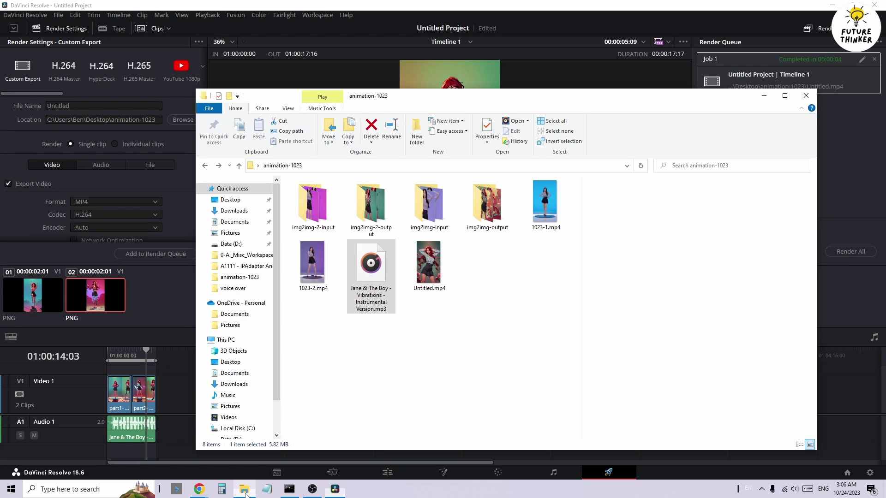
click(434, 262)
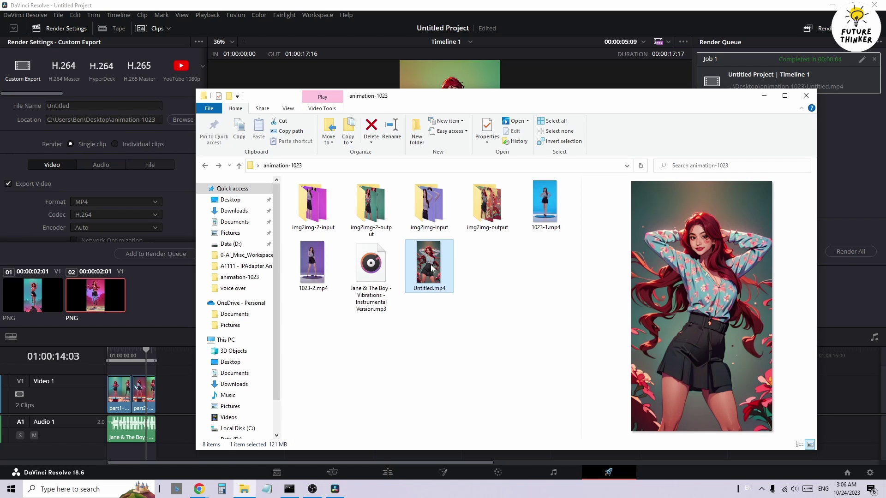
double_click(430, 264)
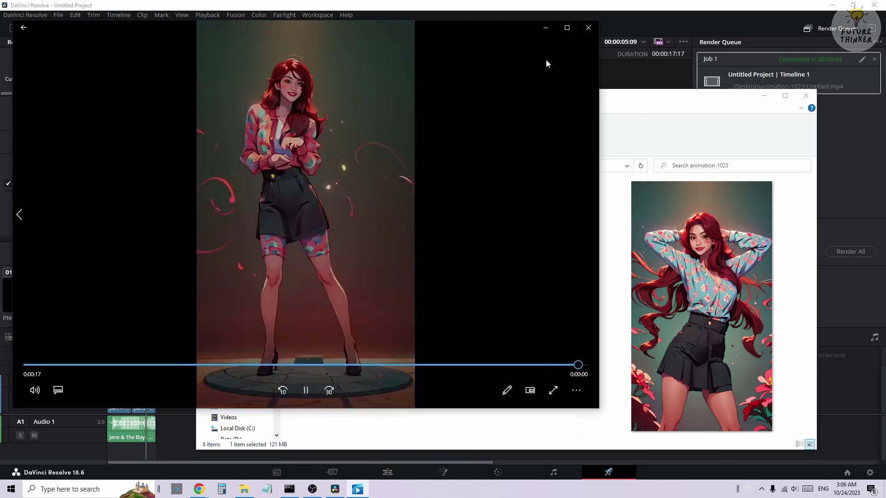
Close the Untitled.mp4 player and bring OBS Studio to the front from the taskbar.
click(588, 27)
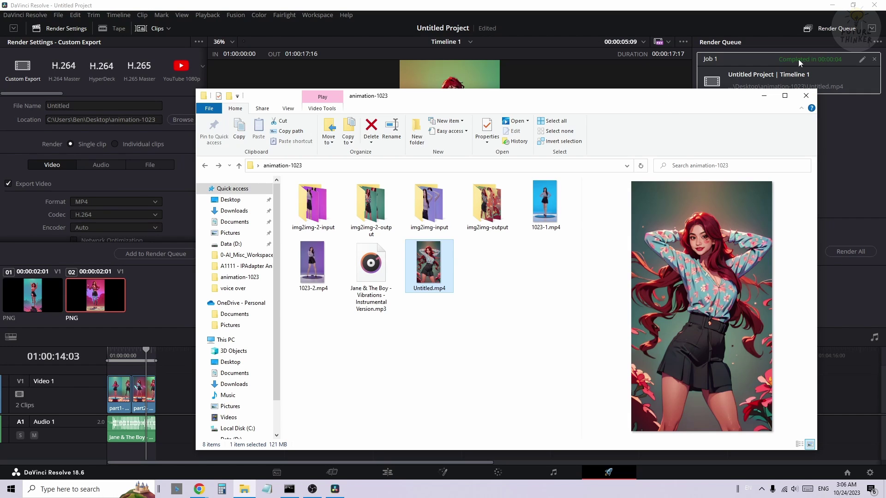
click(312, 489)
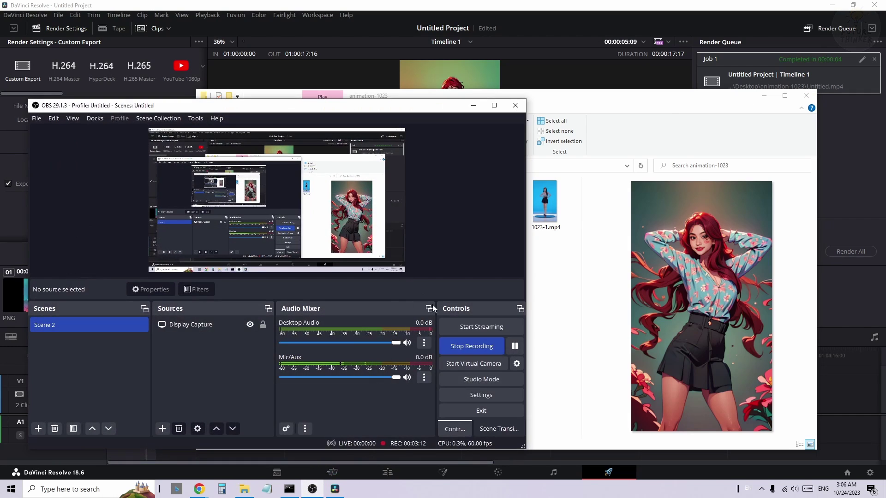